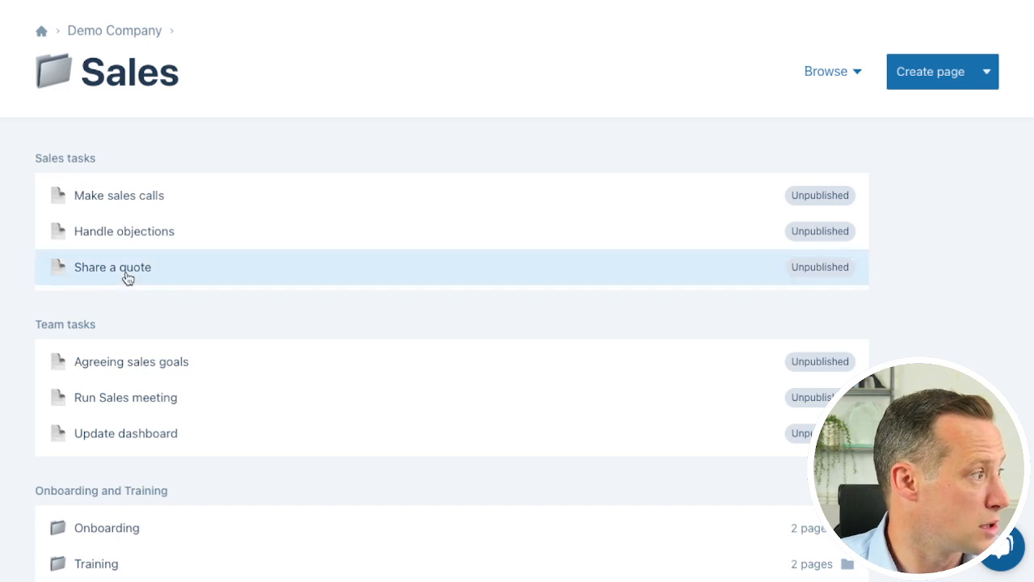
# Open the "Share a quote" page from the Sales tasks and add a guided checklist to its empty body
pyautogui.click(126, 275)
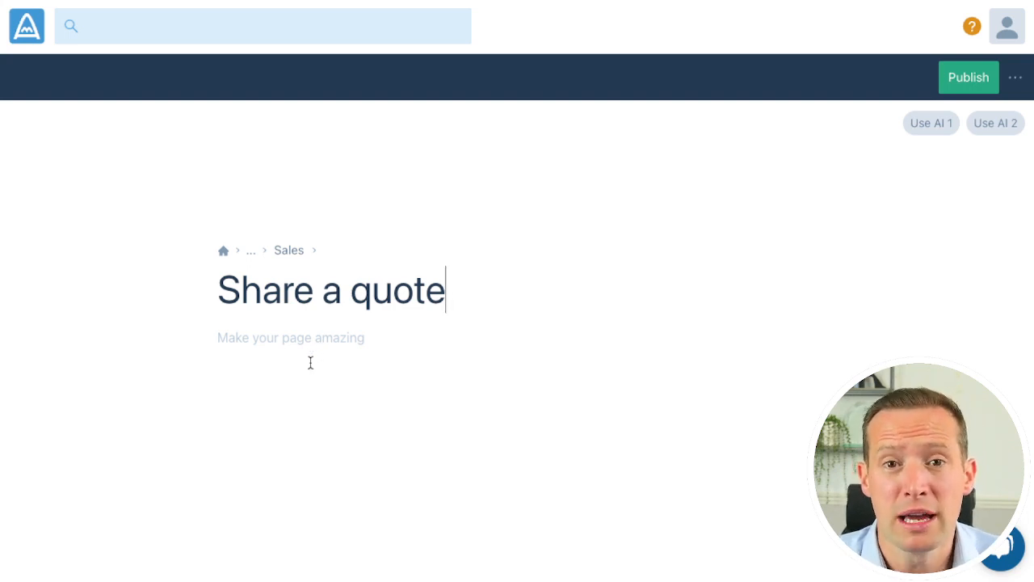
pyautogui.click(311, 363)
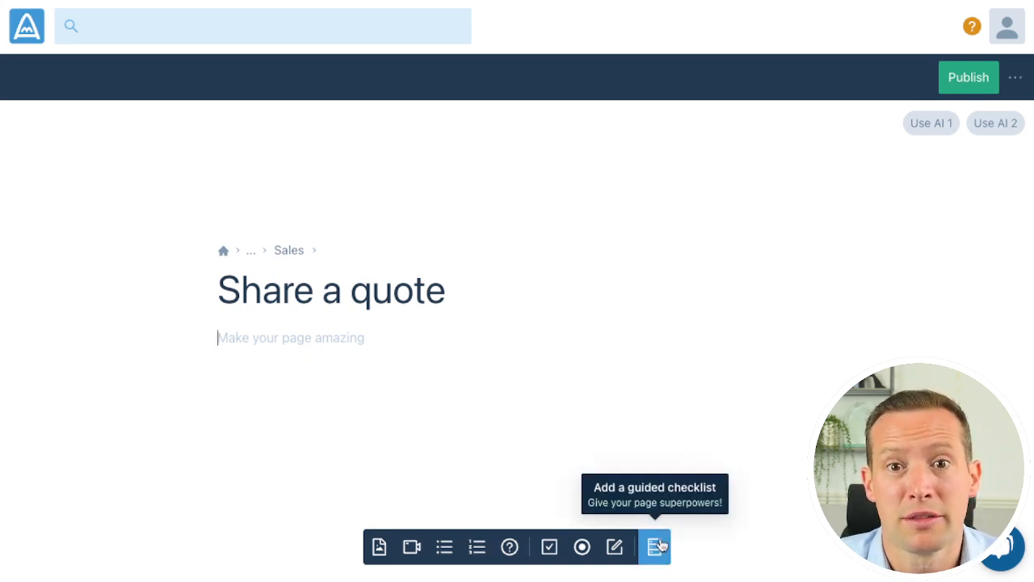
pyautogui.click(656, 547)
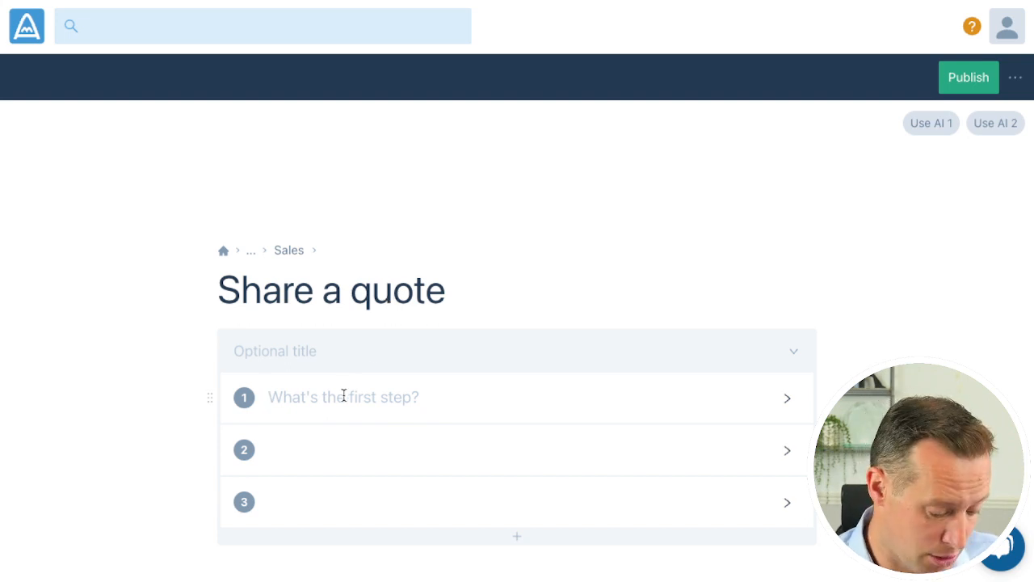
# Name the checklist's first step "Review the request"
pyautogui.write('review the request')
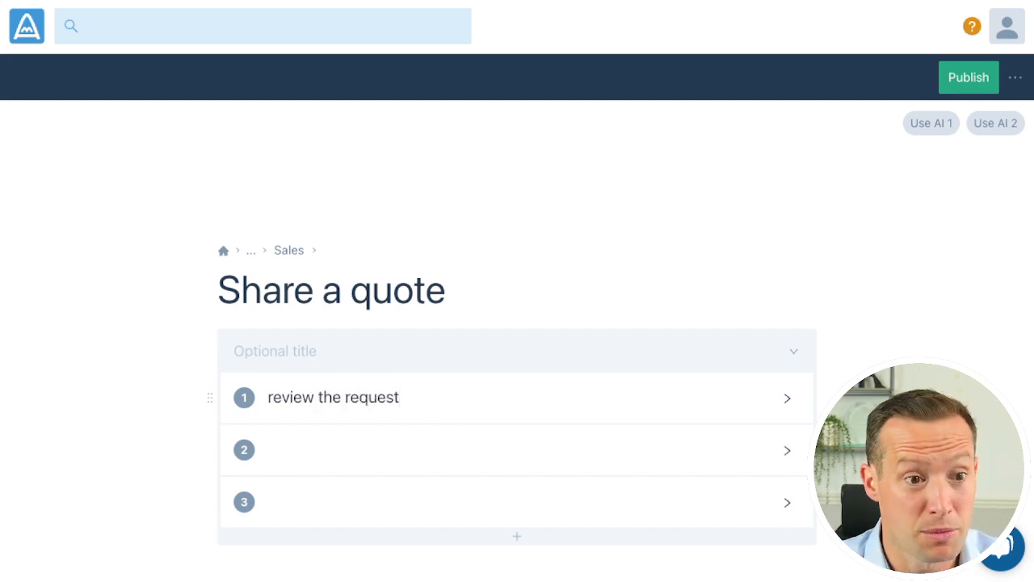
pyautogui.press('Up')
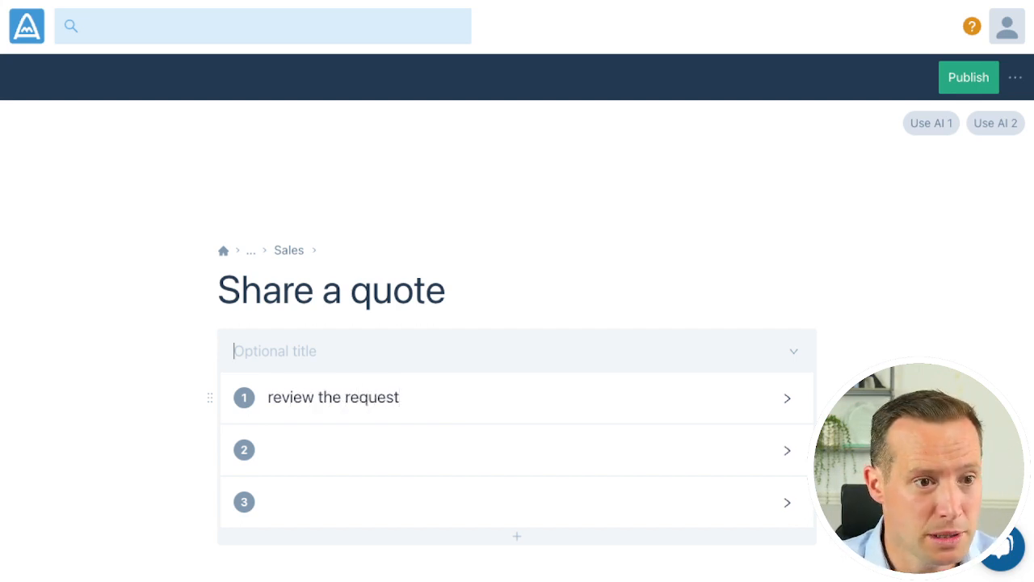
pyautogui.press('Down')
pyautogui.click(268, 396)
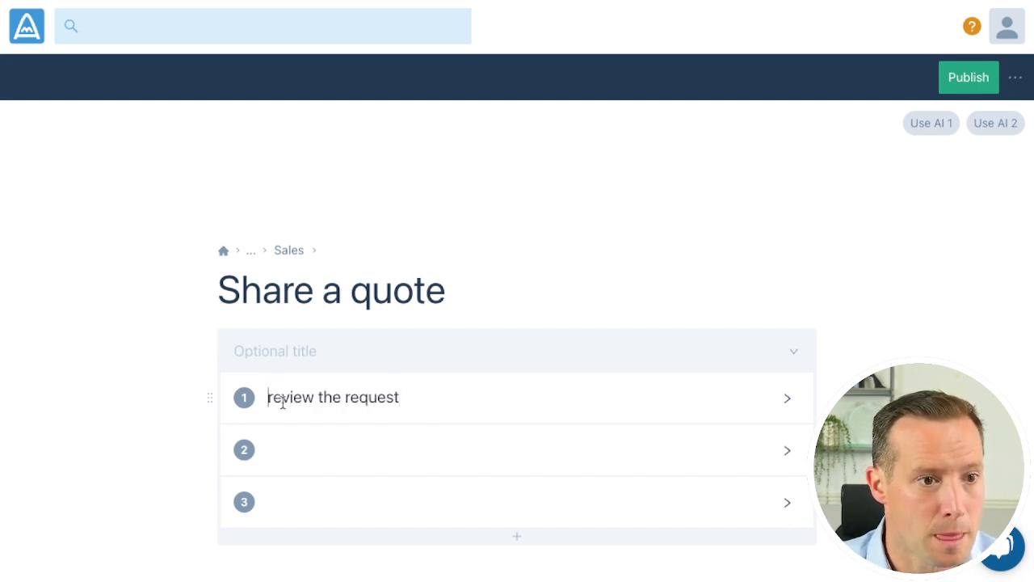
pyautogui.hotkey('shift', 'Right')
pyautogui.write('R')
# Name the checklist's second step "Add details to our CRM"
pyautogui.press('Down')
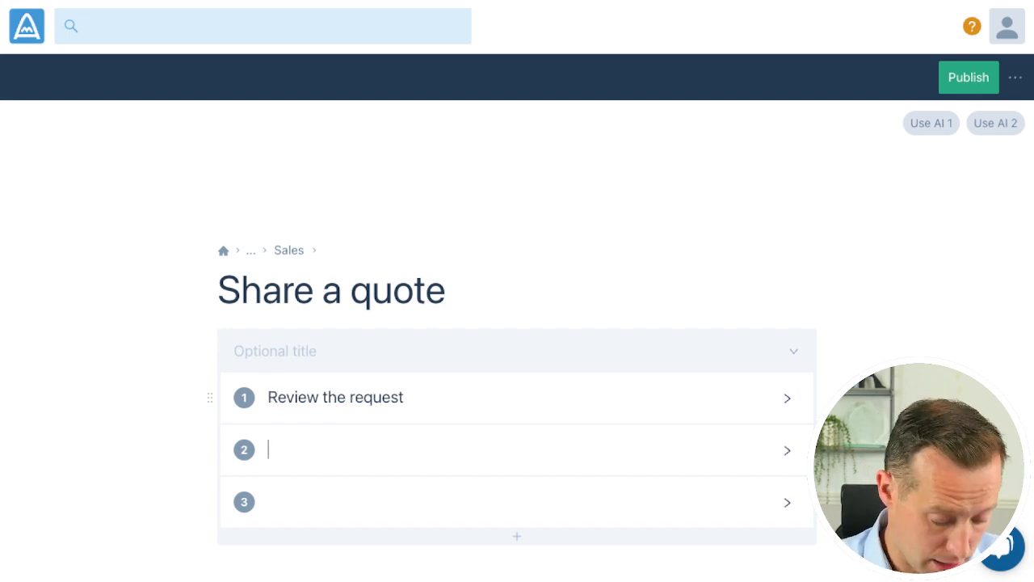
pyautogui.write('Add detai')
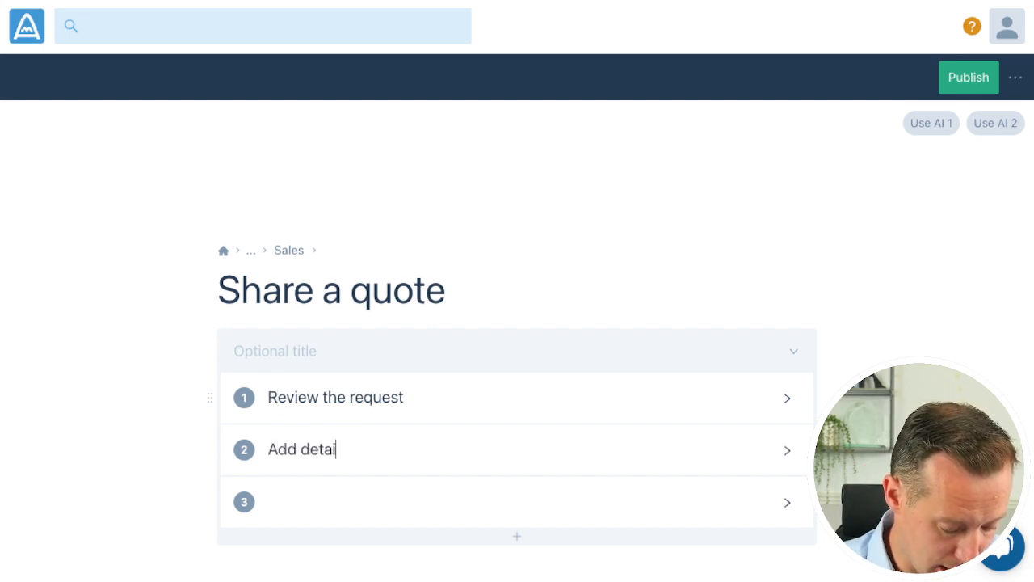
pyautogui.write('ls to our CRM')
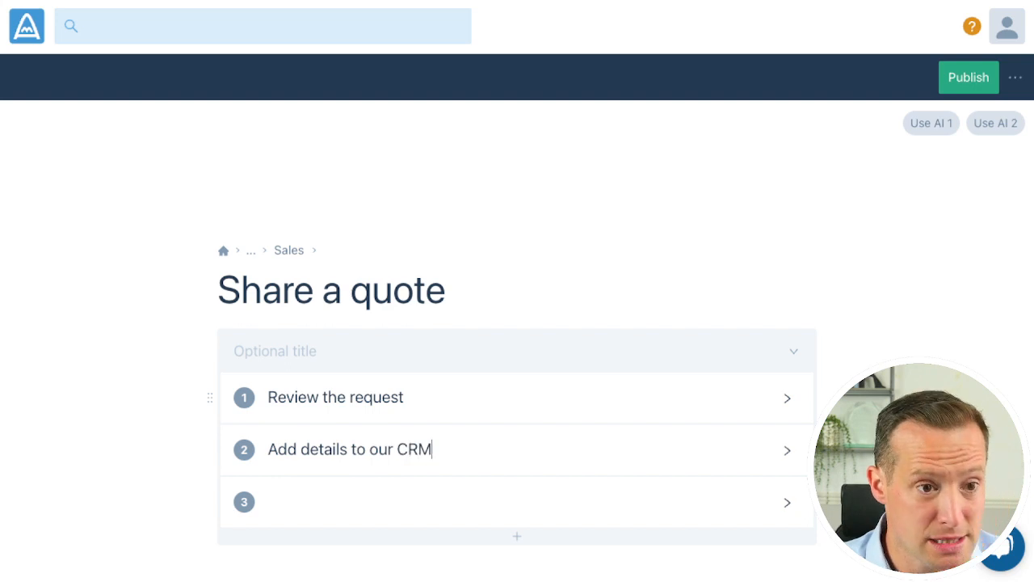
# Name the checklist's third step "Calculate costs"
pyautogui.press('Down')
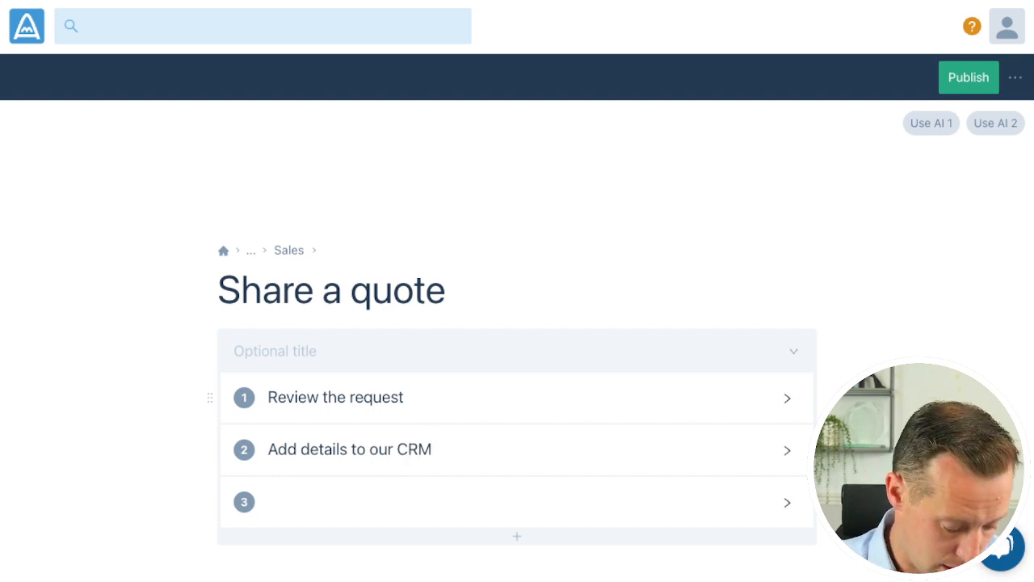
pyautogui.write('Calu')
pyautogui.press('BackSpace')
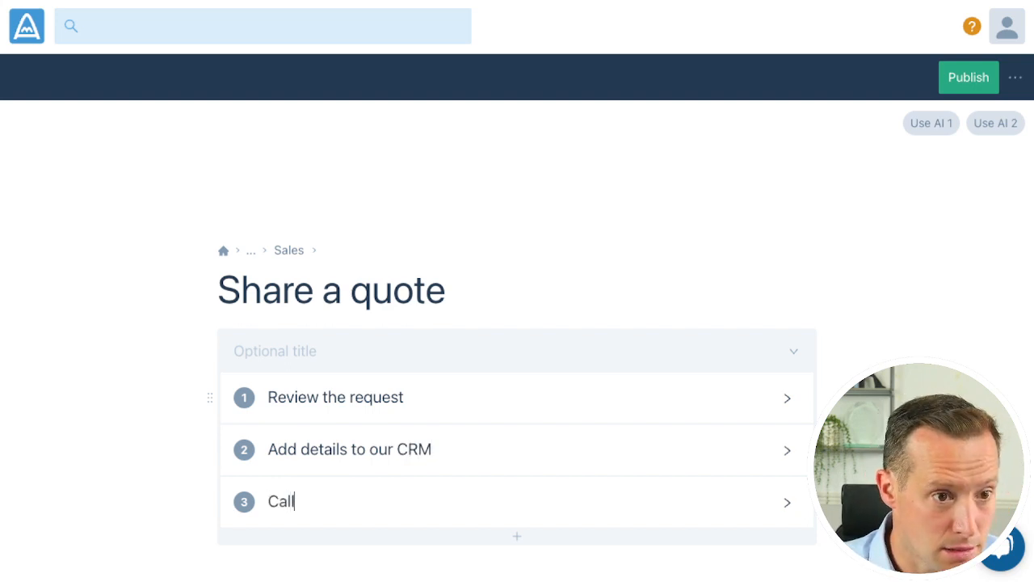
pyautogui.write('c')
pyautogui.press('BackSpace')
pyautogui.write('culate costs')
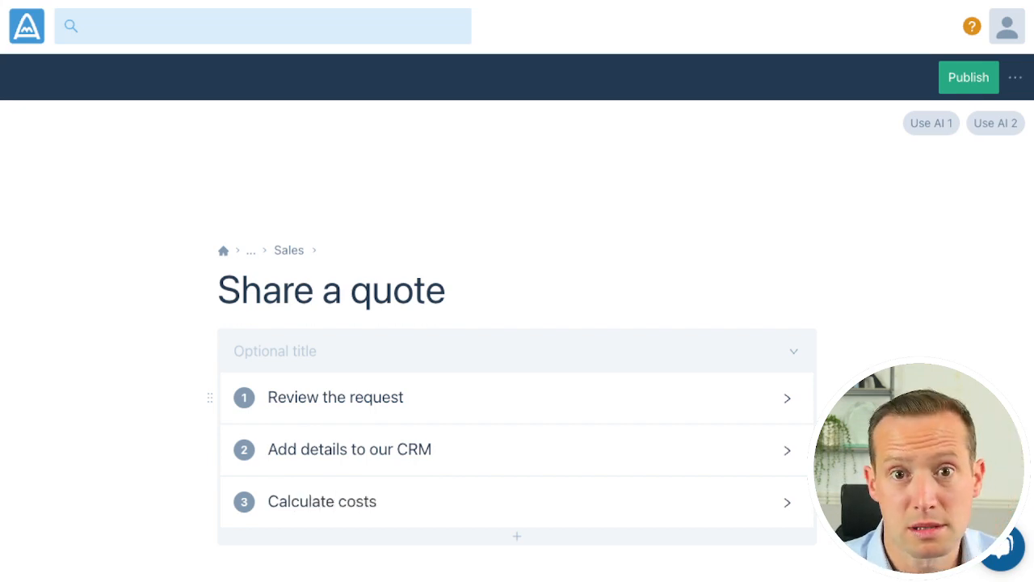
# Add a fourth checklist step named "Add fees and profit margin"
pyautogui.press('Return')
pyautogui.write('Adds')
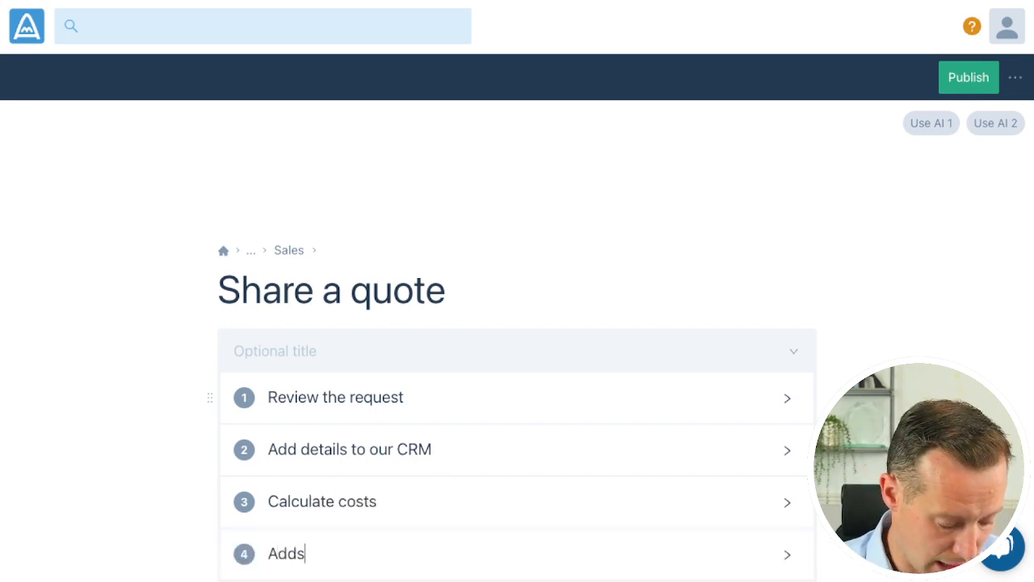
pyautogui.press('BackSpace')
pyautogui.write('fees and ')
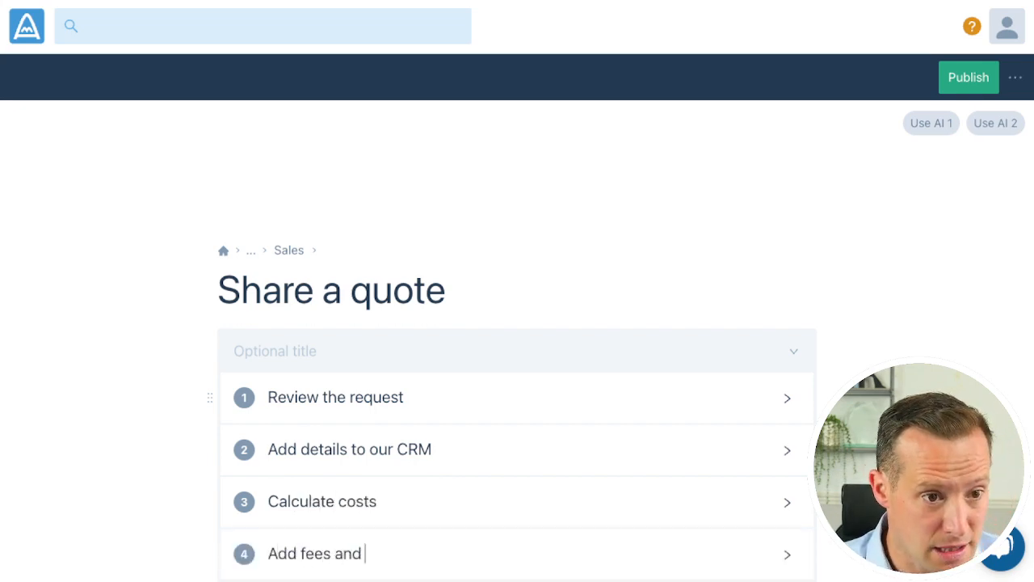
pyautogui.write('profit margin')
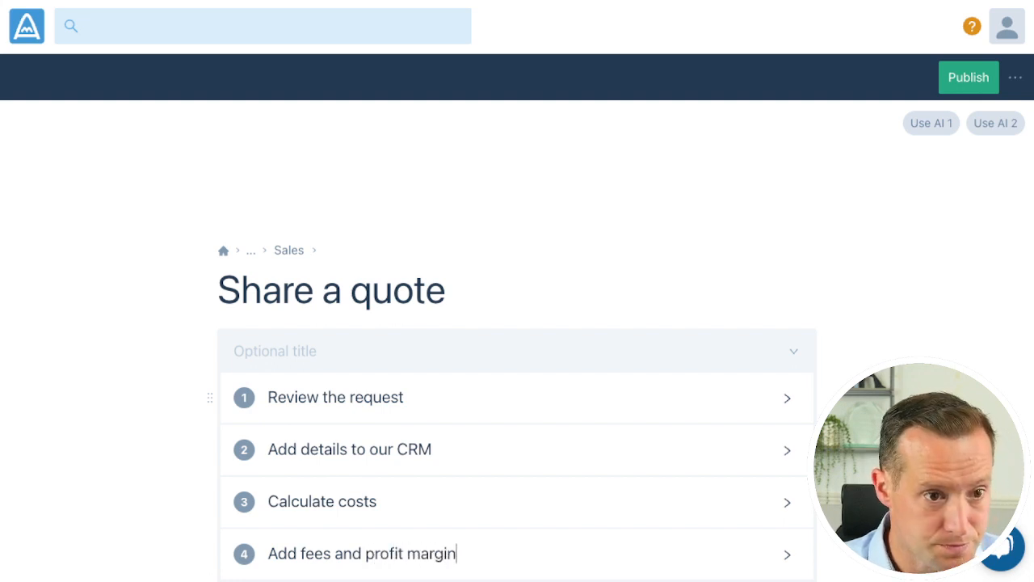
# Add a fifth checklist step "Prepare the quote" and a sixth step "Send to the customer"
pyautogui.press('Return')
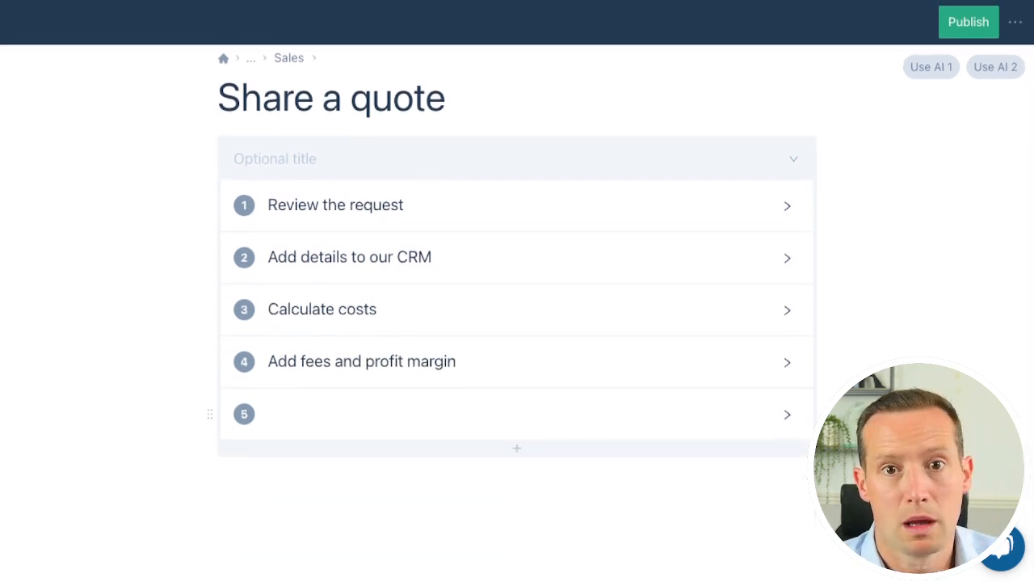
pyautogui.write('Prepare the quote')
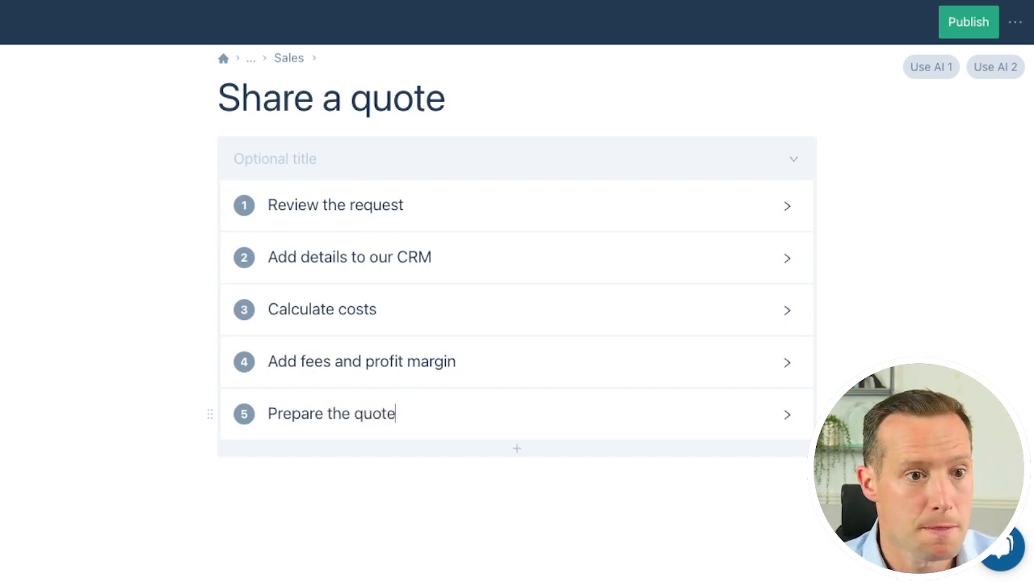
pyautogui.press('Return')
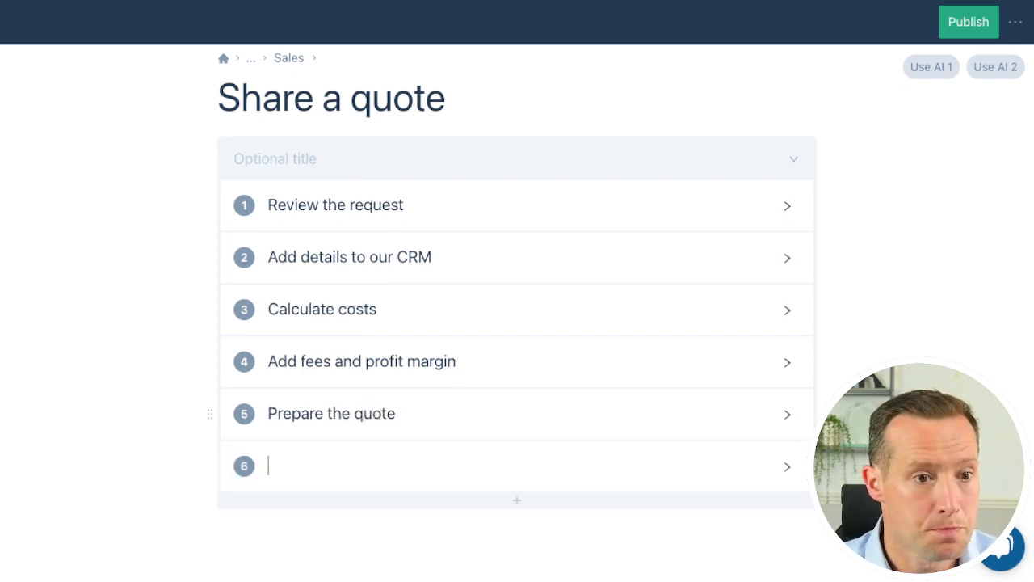
pyautogui.write('Send to the customer')
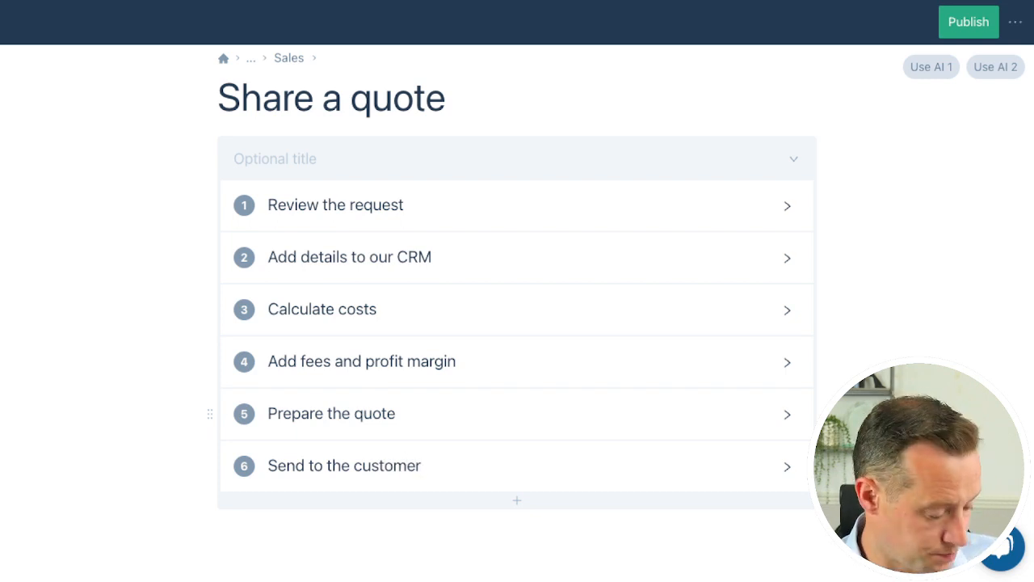
# Insert a checklist step "Get approval from Head of Sales" between "Prepare the quote" and "Send to the customer"
pyautogui.scroll(-1, 517, 416)
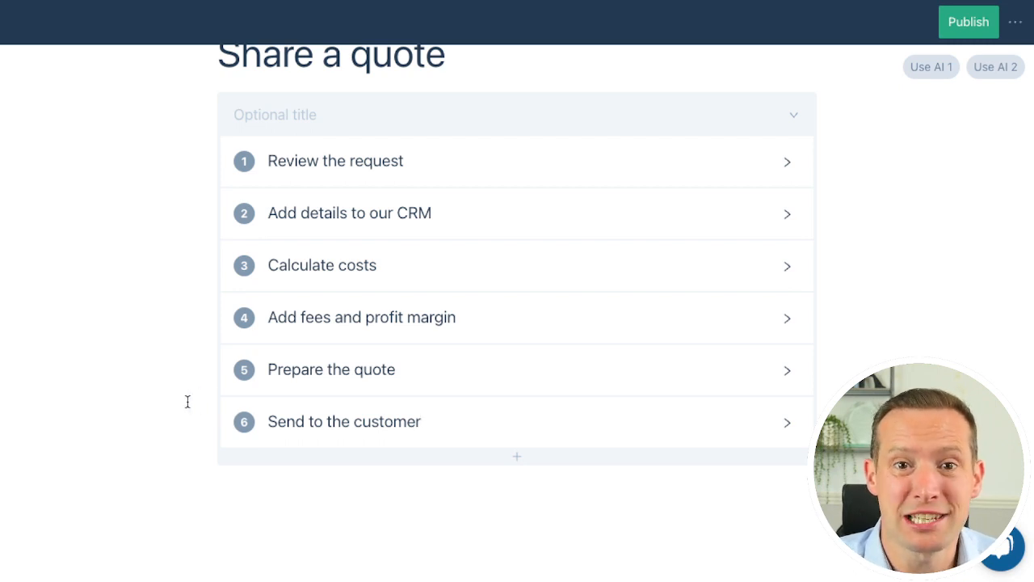
pyautogui.click(440, 378)
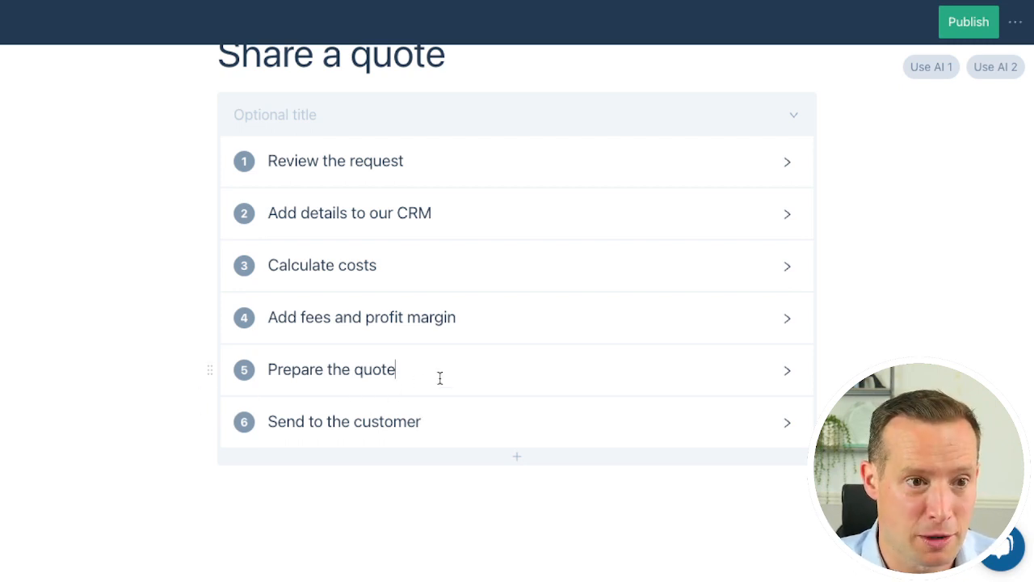
pyautogui.press('Return')
pyautogui.write('Get ')
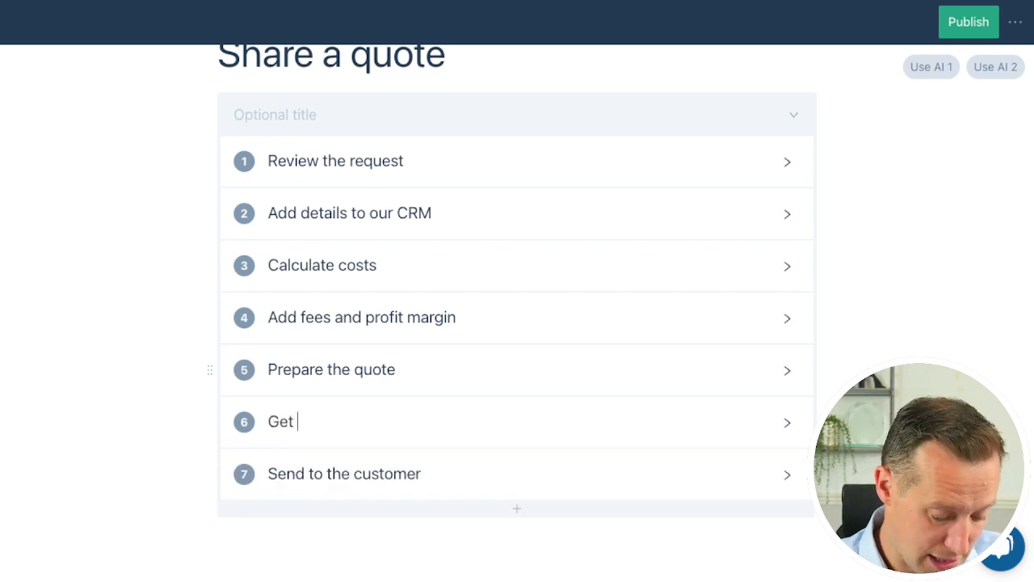
pyautogui.write('approval from Hea')
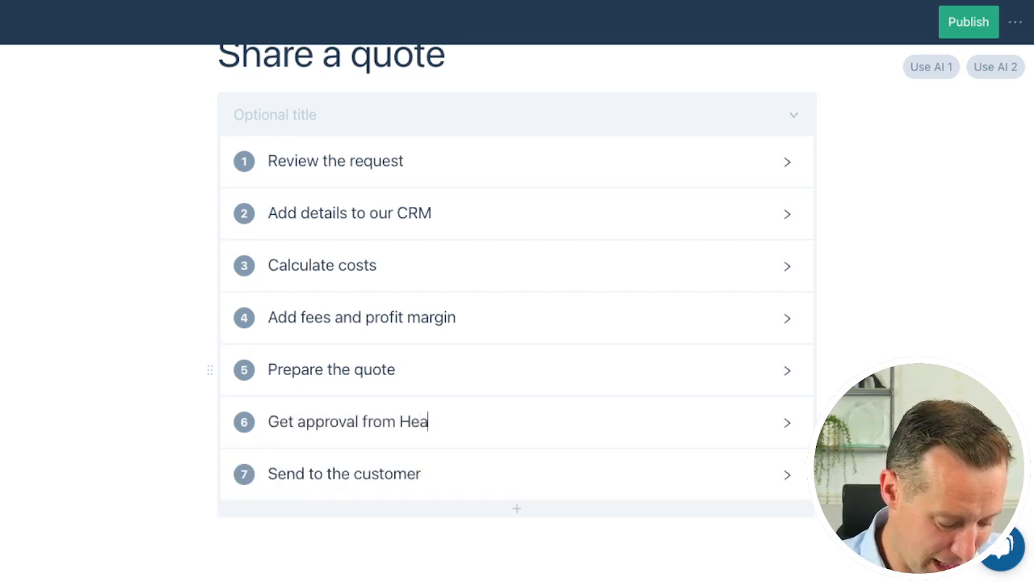
pyautogui.write('d of Sales')
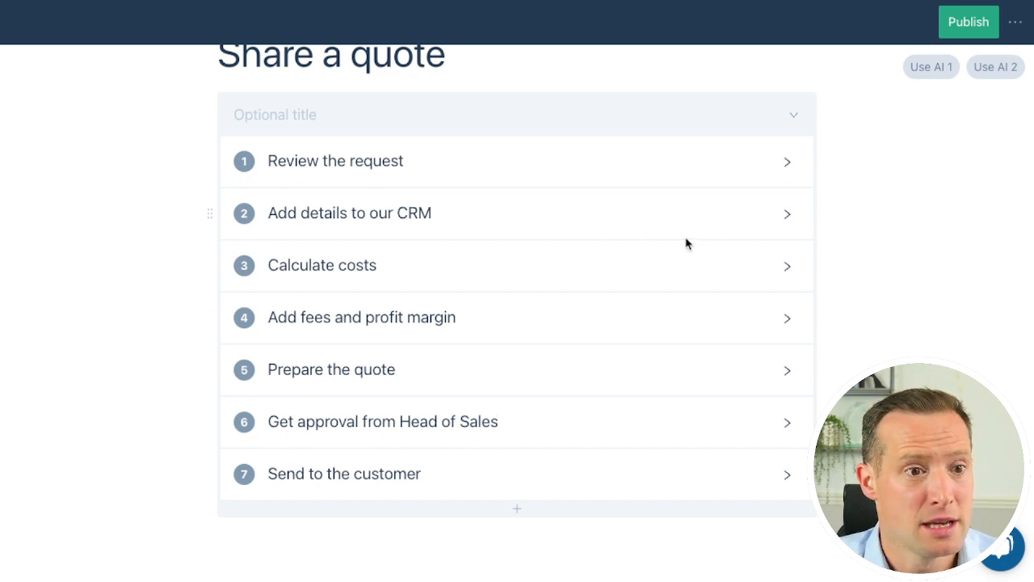
# Expand the "Calculate costs" step, write "Open our cost calculator" in its details and select the words "cost calculator"
pyautogui.click(787, 267)
pyautogui.click(514, 302)
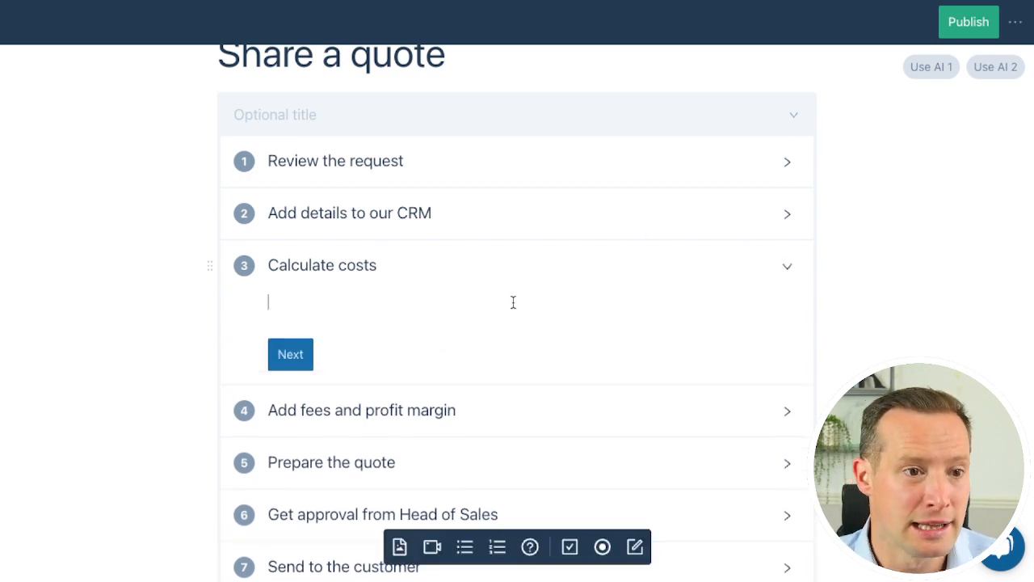
pyautogui.write('Open')
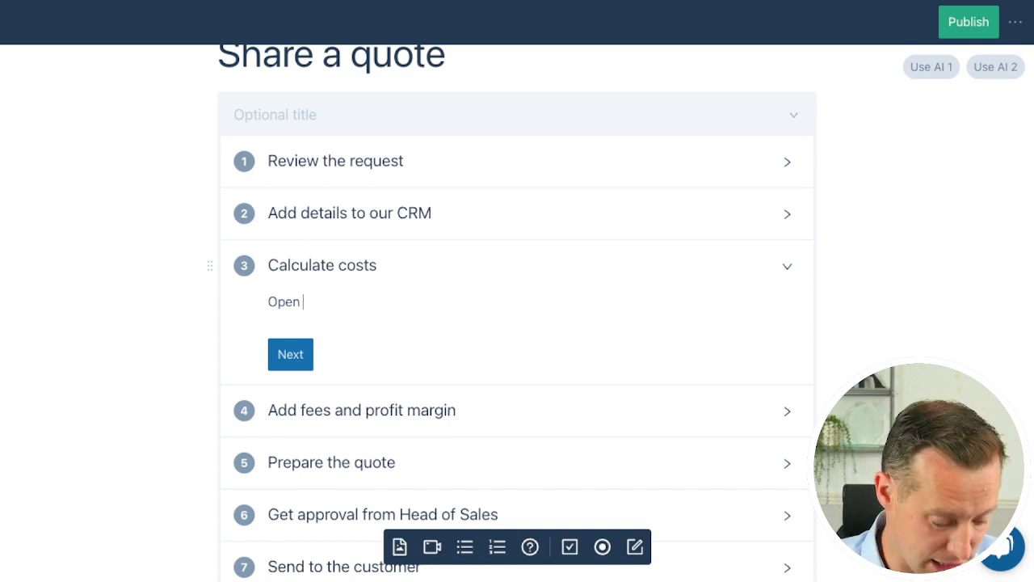
pyautogui.write(' our cos')
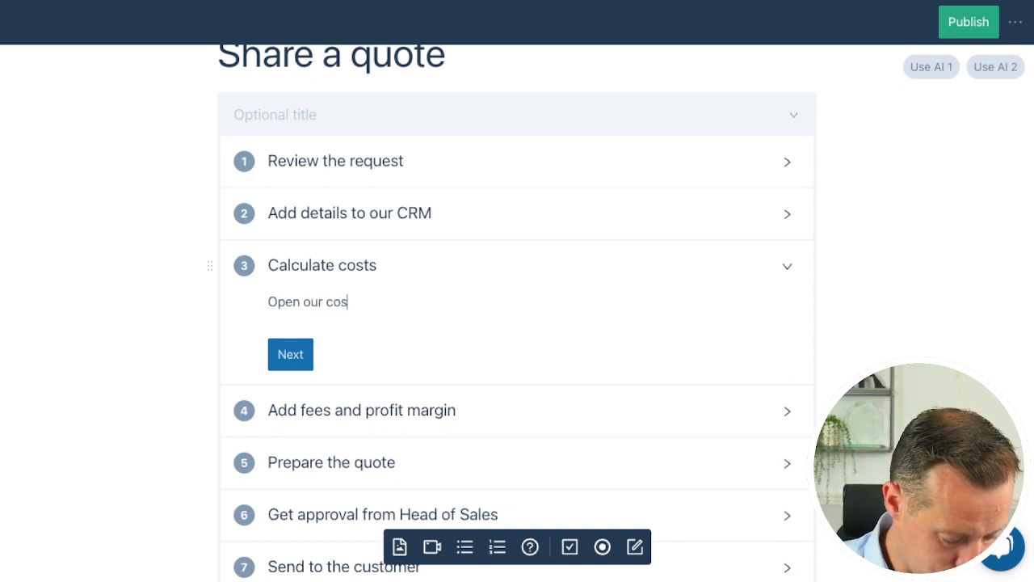
pyautogui.write('t calculator')
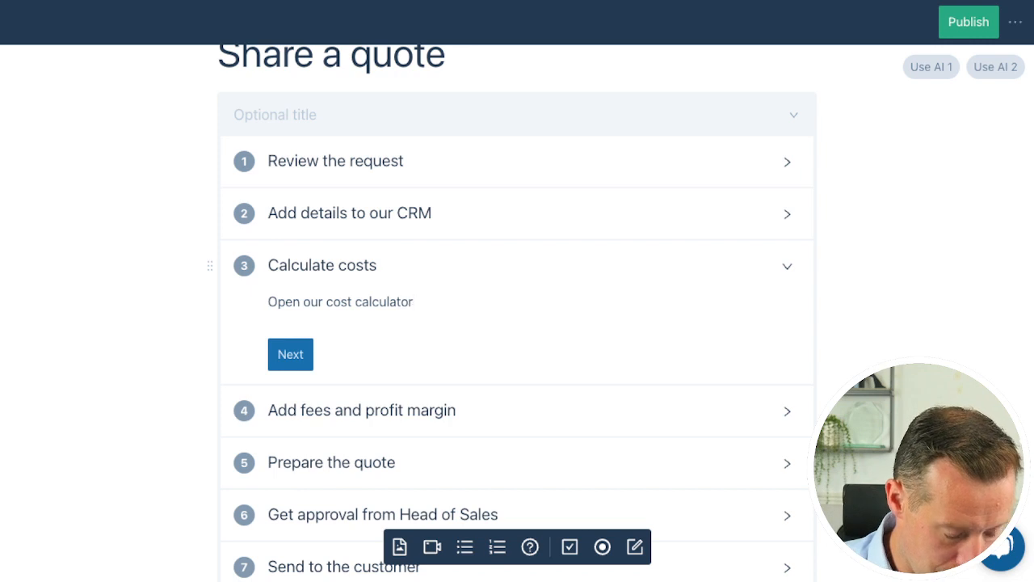
pyautogui.moveTo(323, 302); pyautogui.dragTo(412, 302)
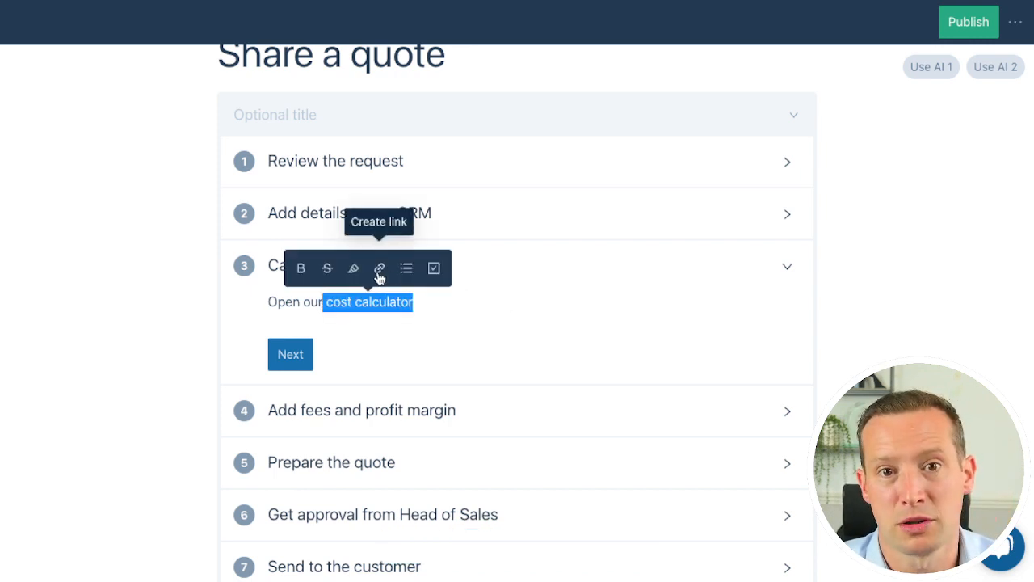
# Add two checkbox items, "Do X" and "Then Y", below the cost calculator line in the "Calculate costs" details
pyautogui.click(452, 293)
pyautogui.press('Return')
pyautogui.write('[')
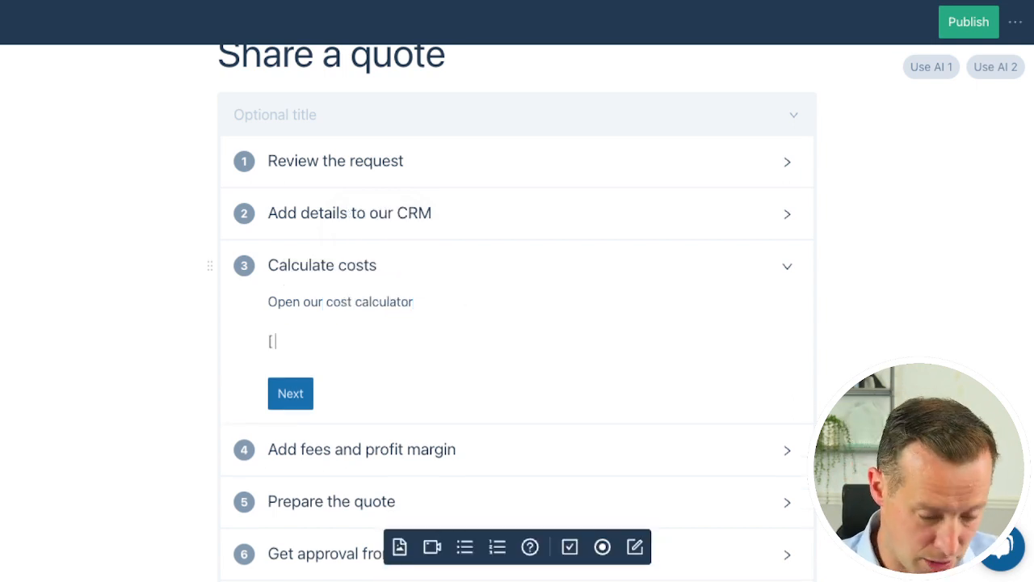
pyautogui.write('] Do X')
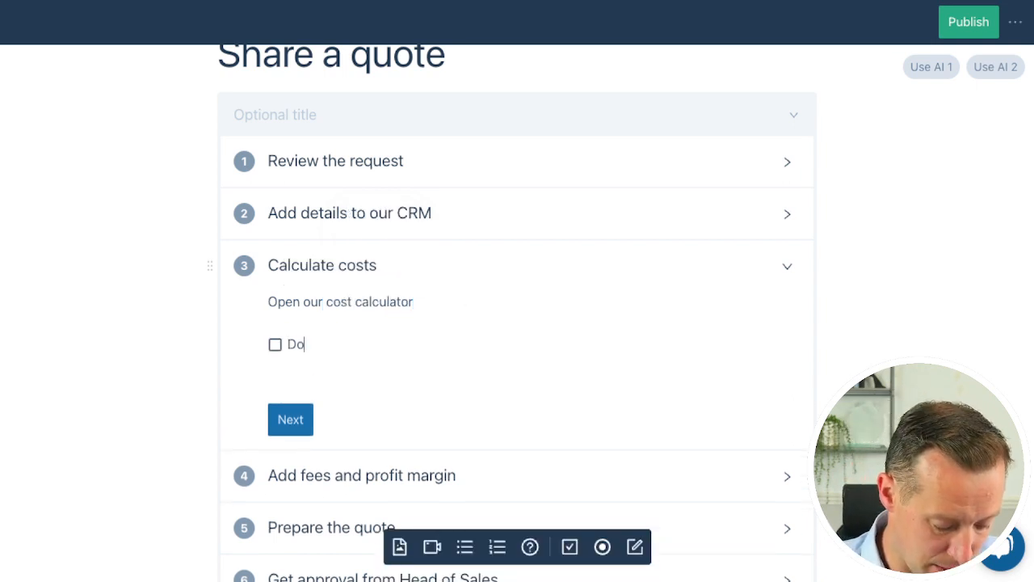
pyautogui.press('Return')
pyautogui.write('Then Y')
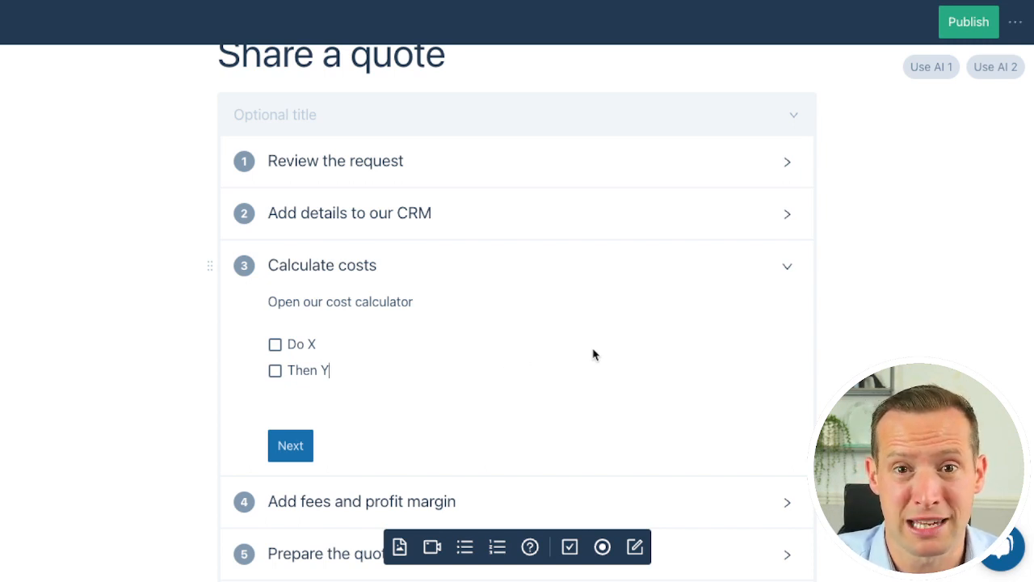
# Collapse the "Calculate costs" step and expand the details of the "Add fees and profit margin" step
pyautogui.scroll(-1, 592, 353)
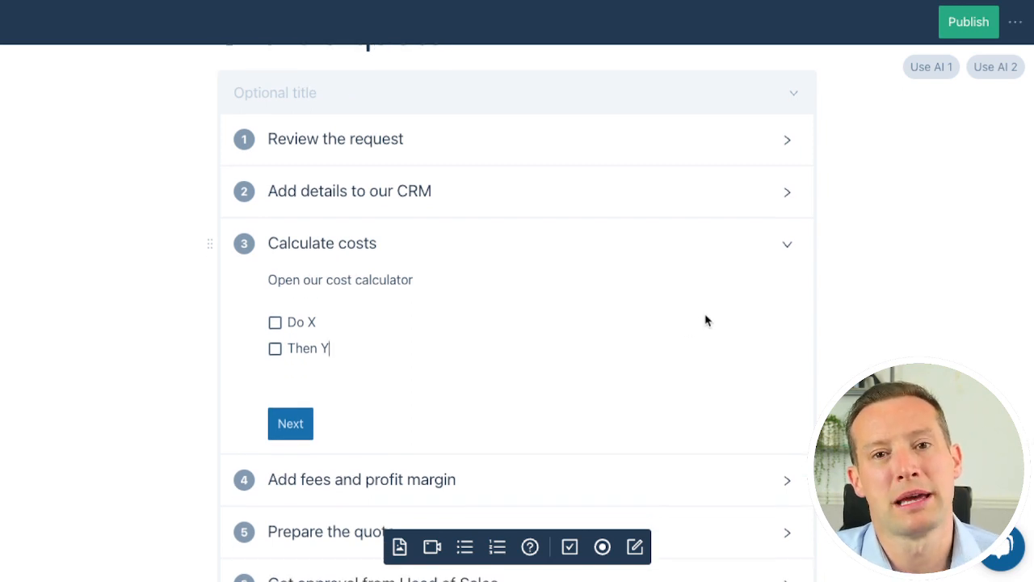
pyautogui.click(790, 248)
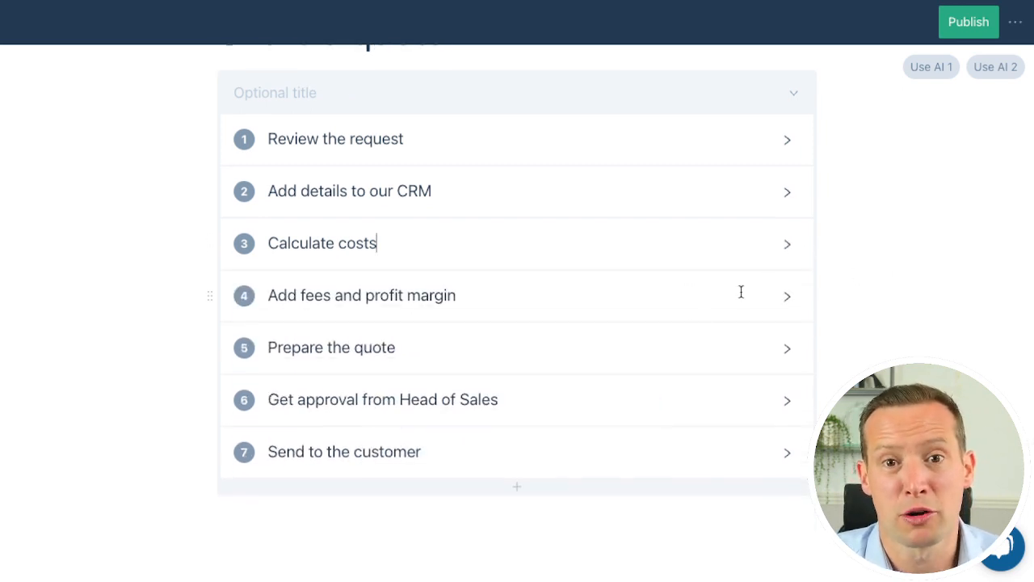
pyautogui.click(781, 295)
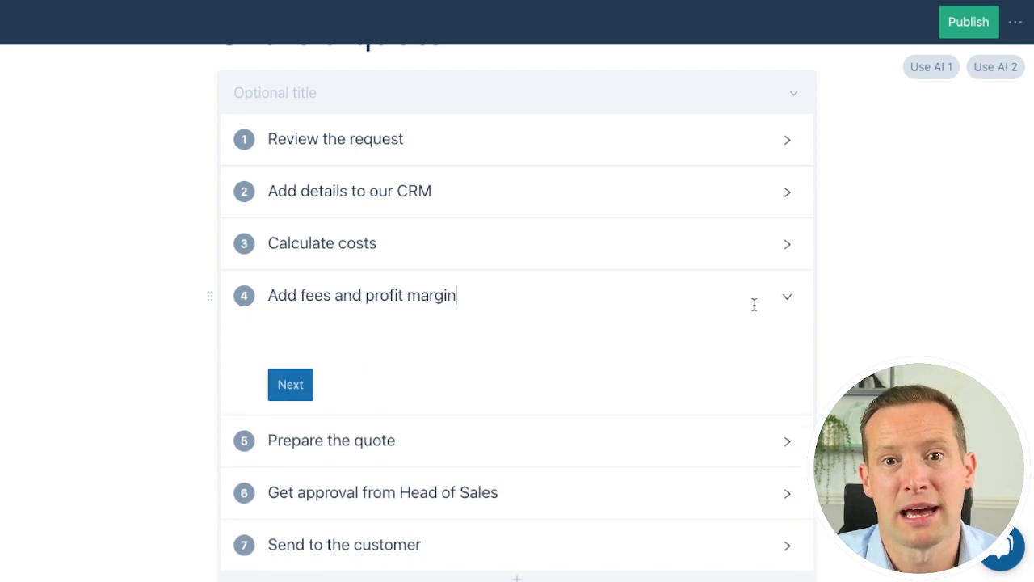
# Add three checkbox items, "Rush job", "Packaging" and "Delivery", to the details of the "Add fees and profit margin" step
pyautogui.click(453, 327)
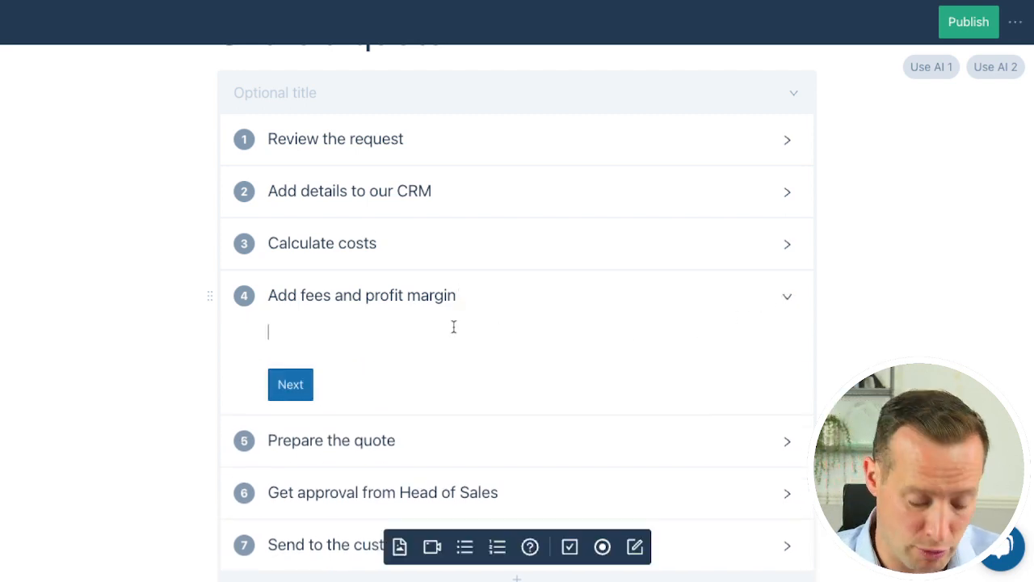
pyautogui.write('[] ')
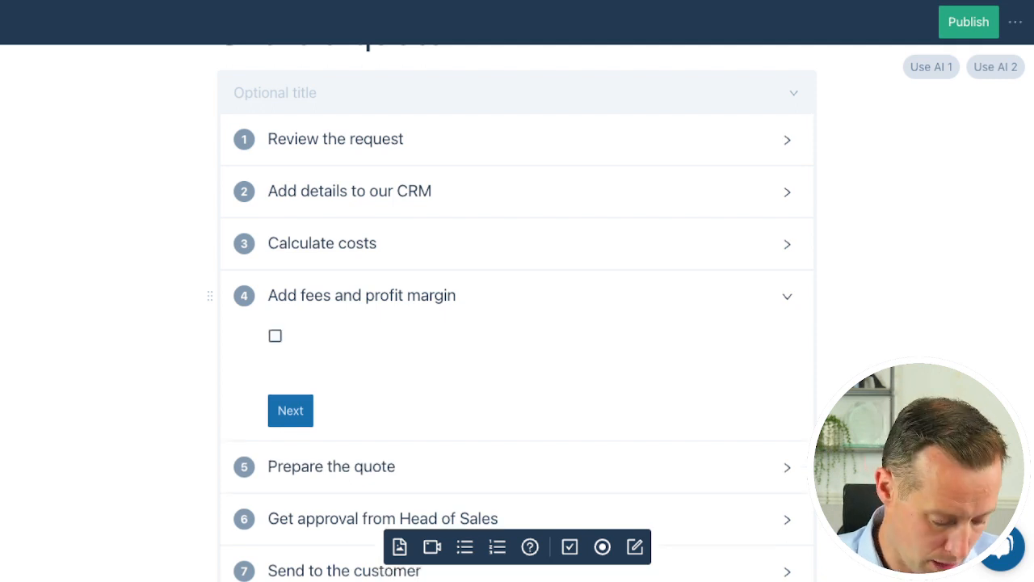
pyautogui.write('Rush job')
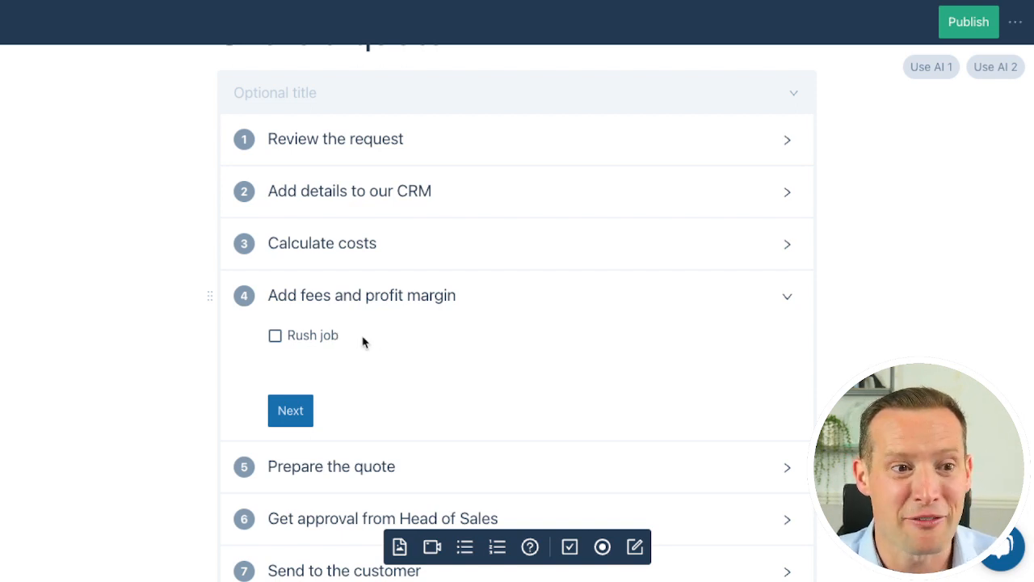
pyautogui.press('Return')
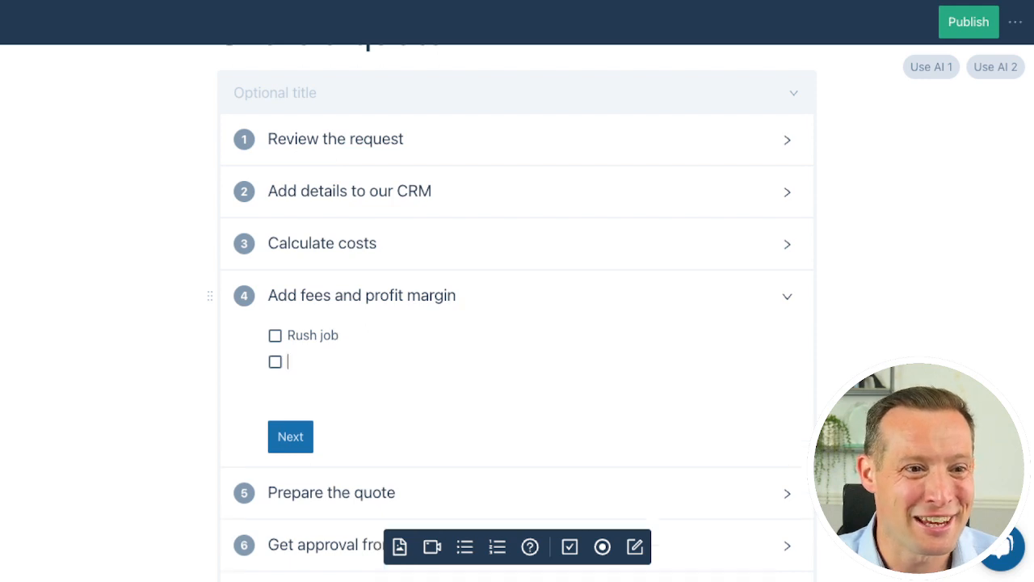
pyautogui.write('P')
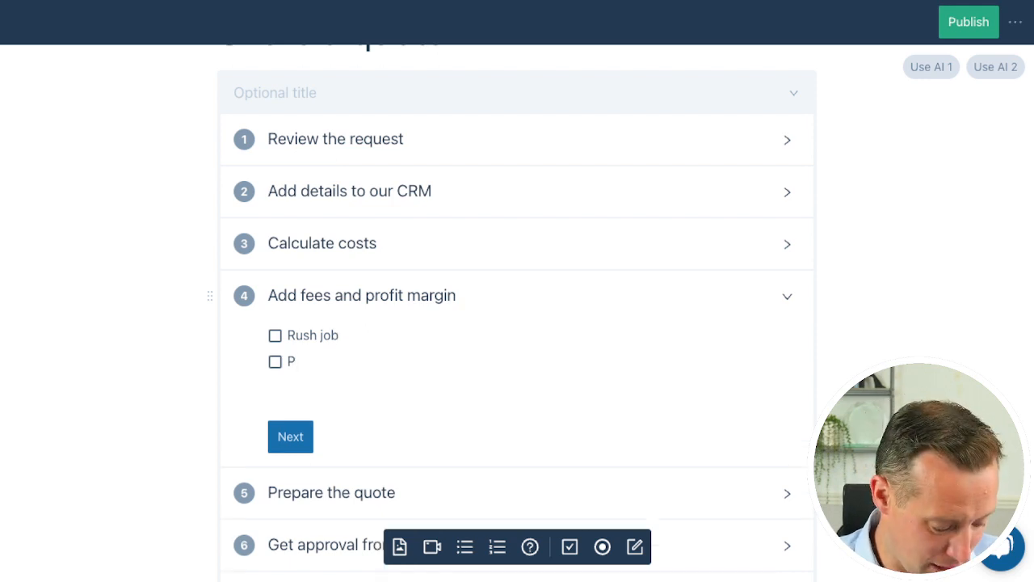
pyautogui.write('ackagin')
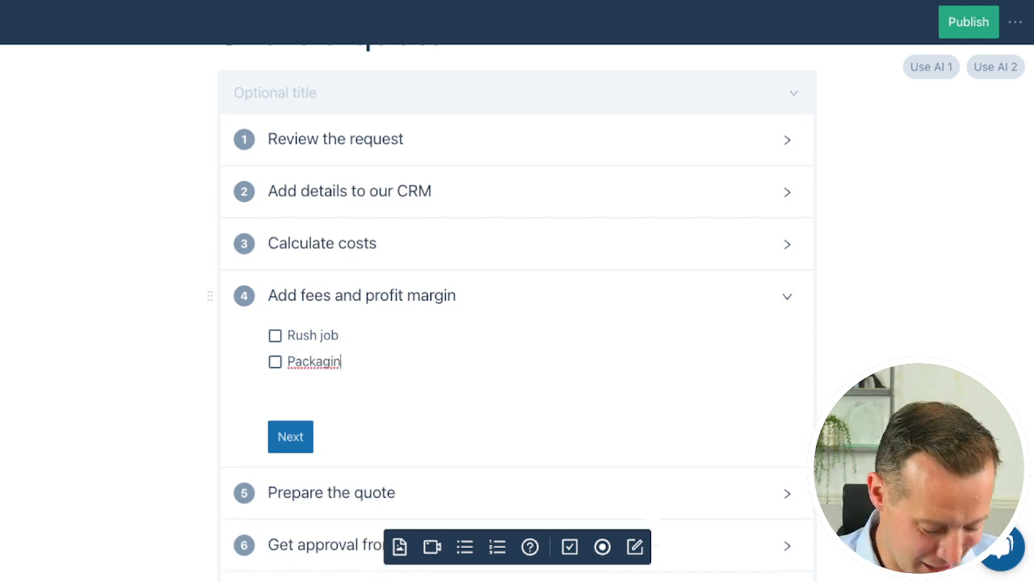
pyautogui.write('g')
pyautogui.press('Return')
pyautogui.write('Der')
pyautogui.press('BackSpace')
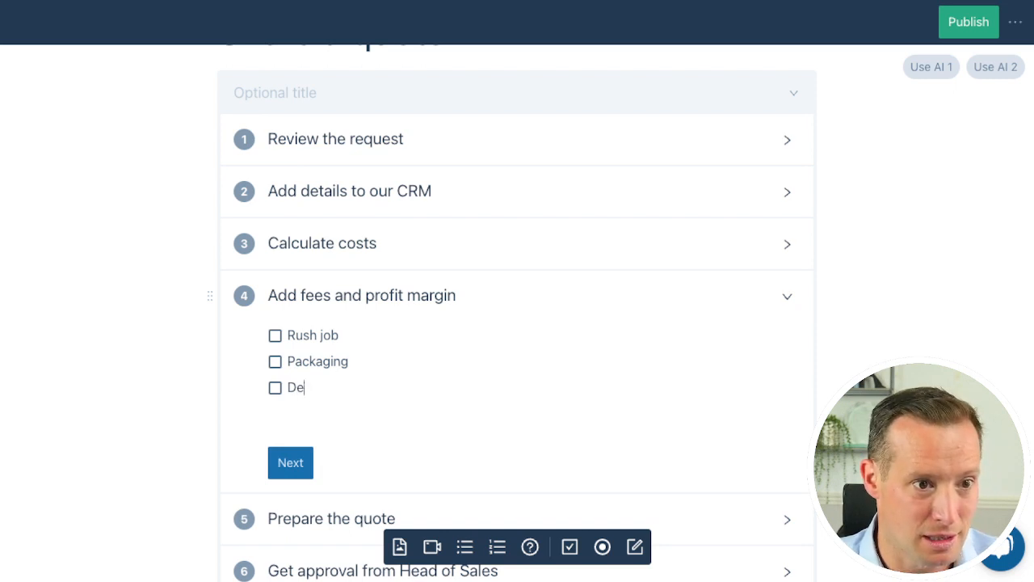
pyautogui.write('livery')
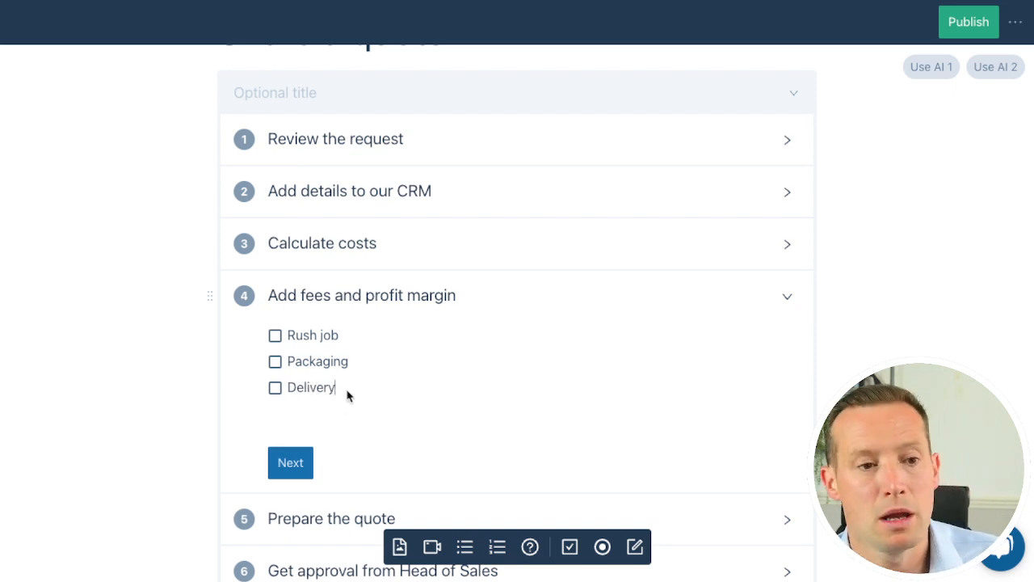
# Insert a red help content box below the "Delivery" checkbox and title it "Don't miss these fees"
pyautogui.click(326, 418)
pyautogui.click(531, 547)
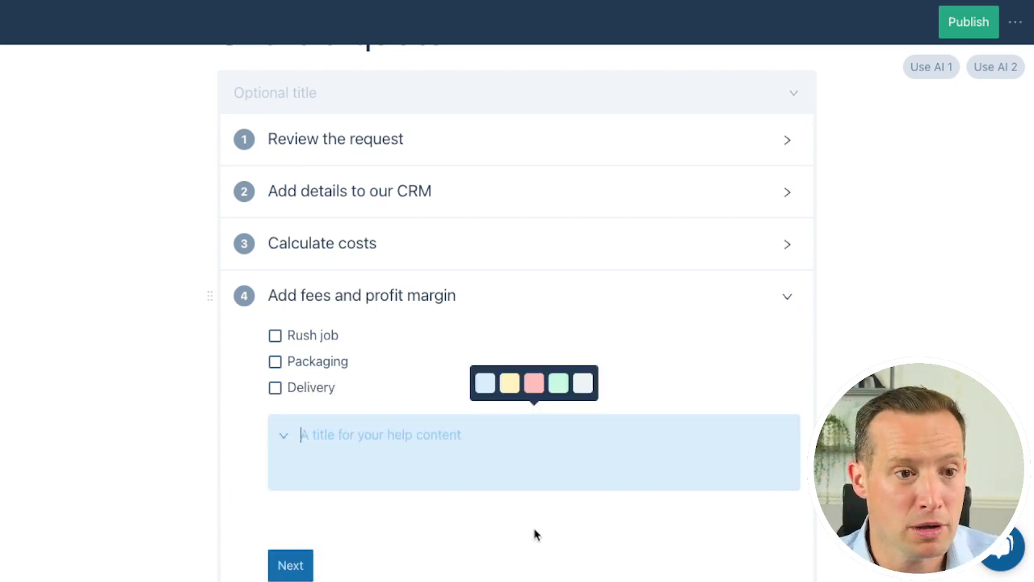
pyautogui.click(533, 383)
pyautogui.click(405, 434)
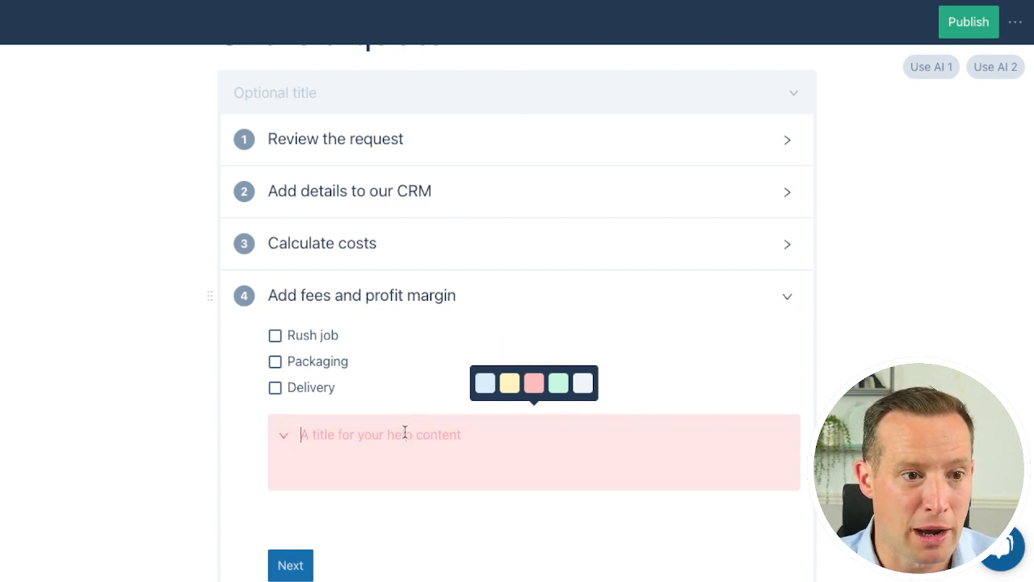
pyautogui.write("Don't miss")
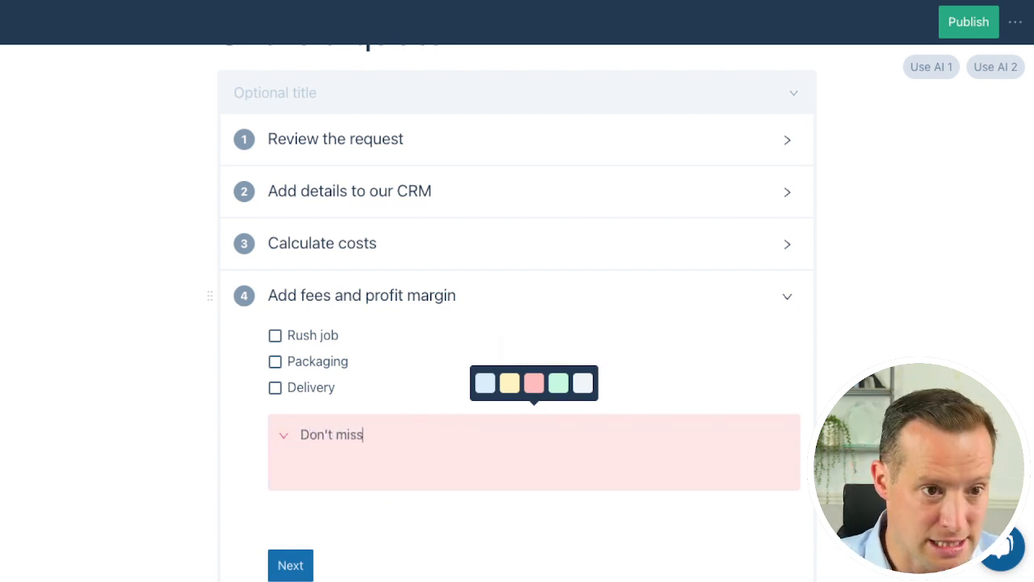
pyautogui.write(' these fees')
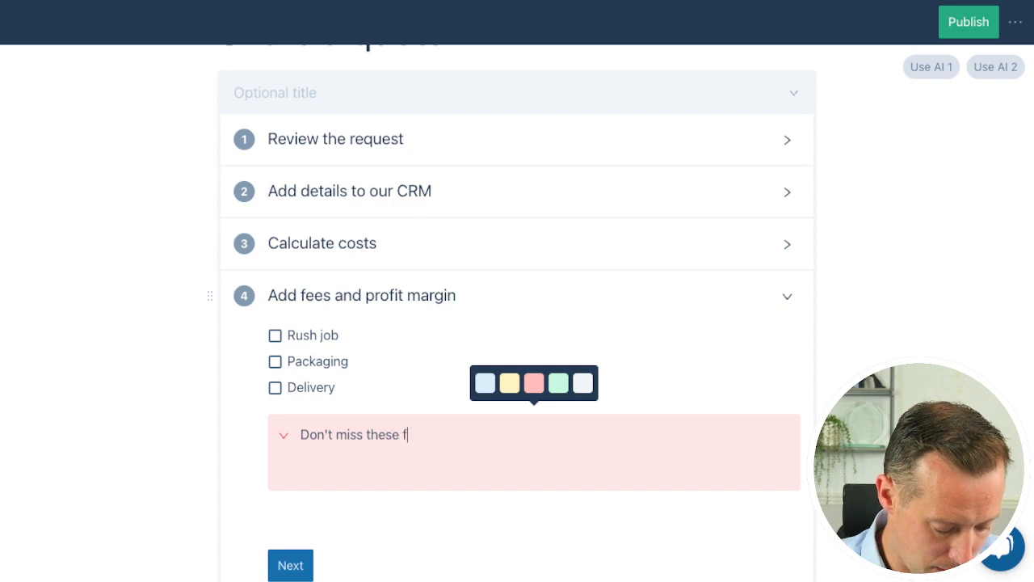
# Write "These fees are important because..." as the body text of the "Don't miss these fees" help box
pyautogui.click(384, 471)
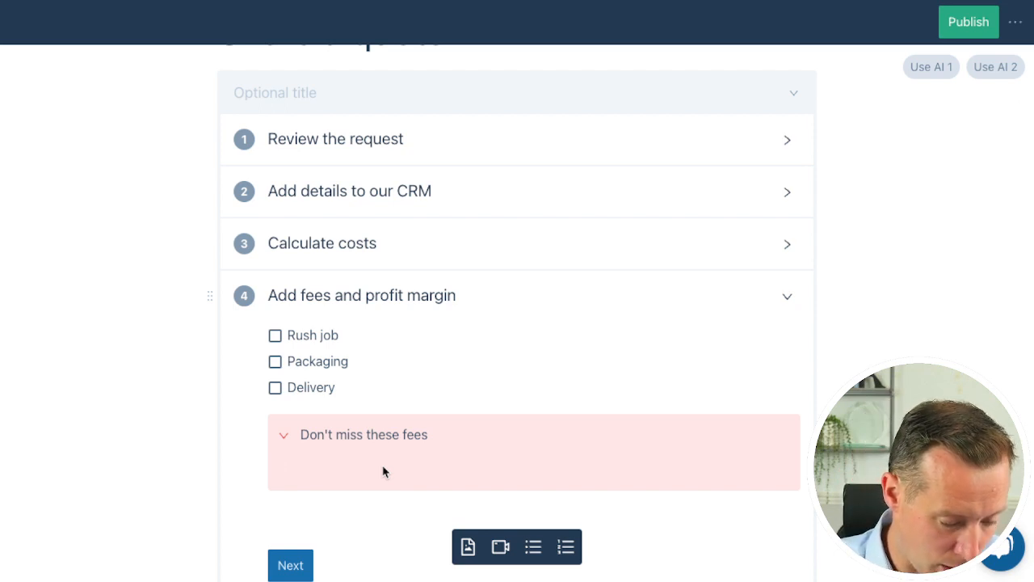
pyautogui.write('These')
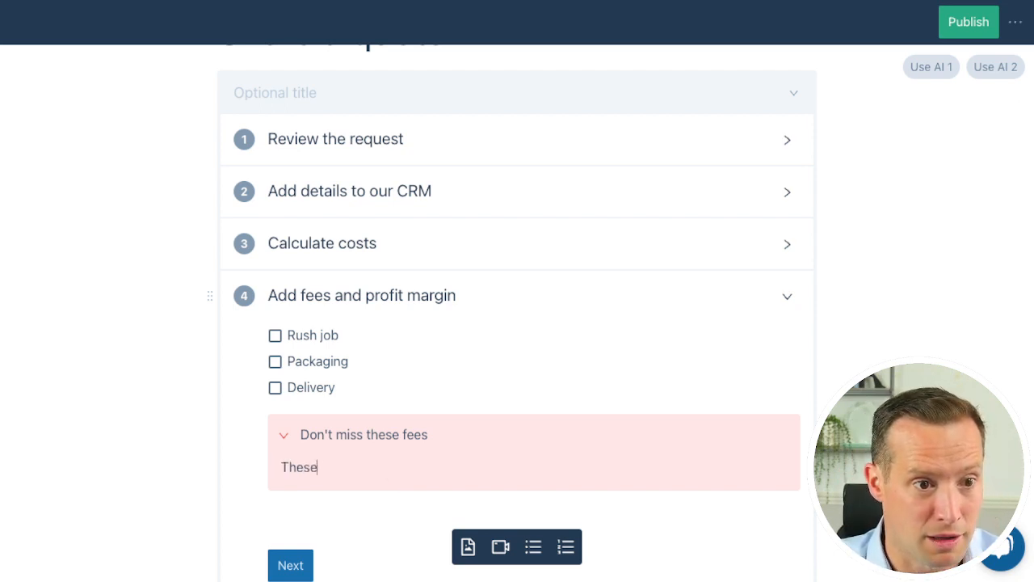
pyautogui.write(' fees')
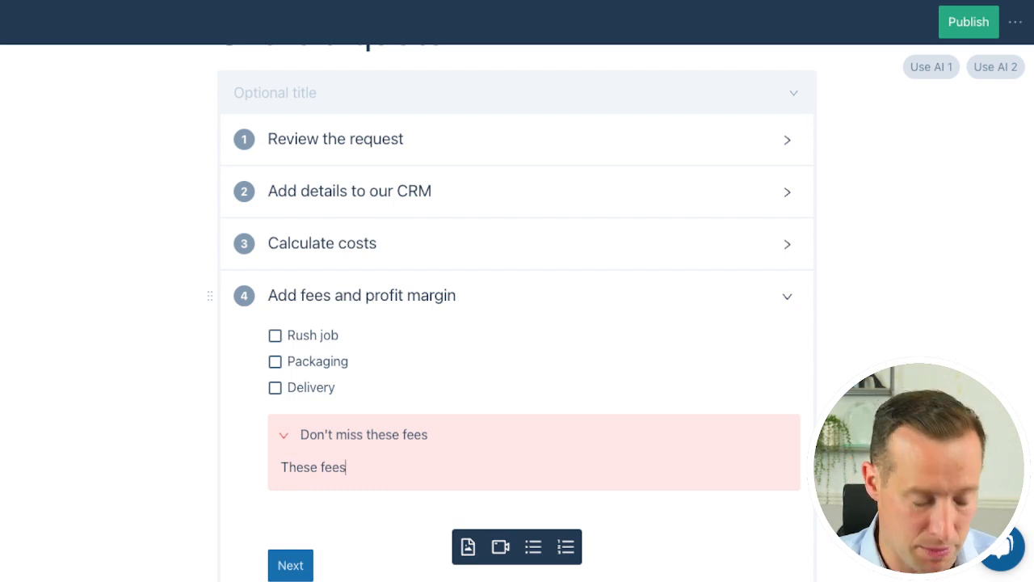
pyautogui.write(' are important because...')
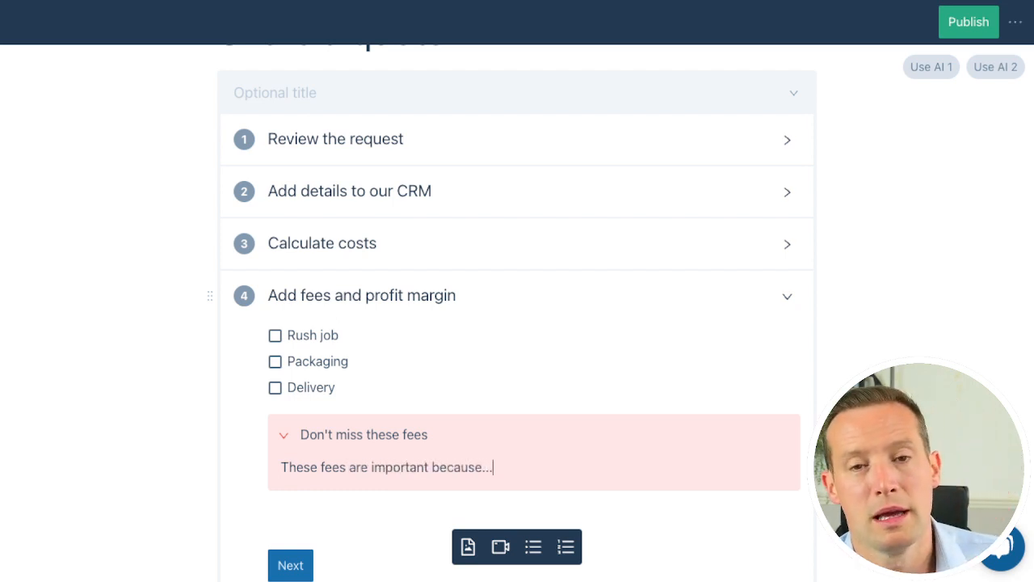
# Publish the "Share a quote" process and start using it as a checklist
pyautogui.scroll(-1, 528, 411)
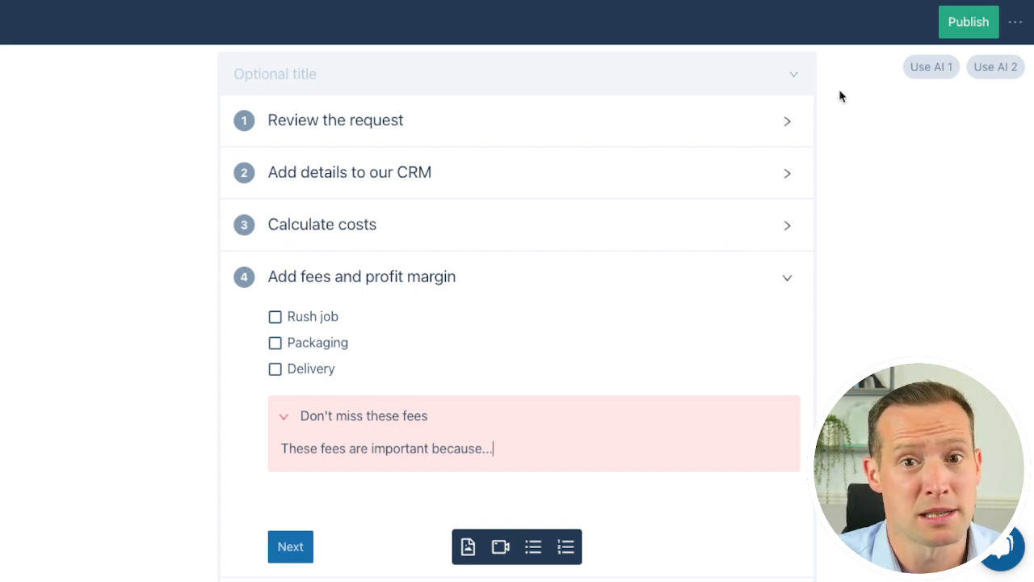
pyautogui.click(969, 24)
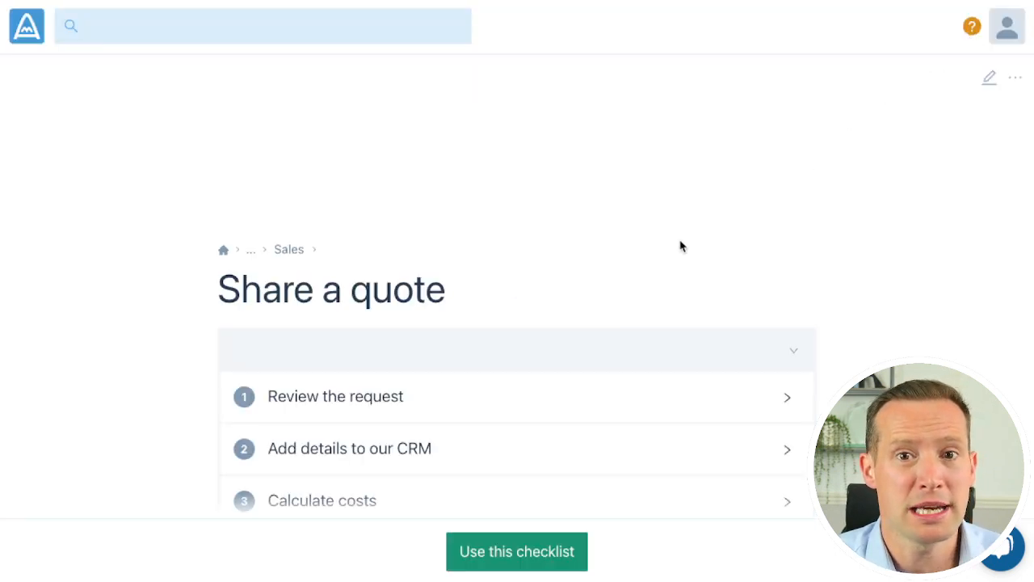
pyautogui.scroll(-2, 573, 457)
pyautogui.click(521, 551)
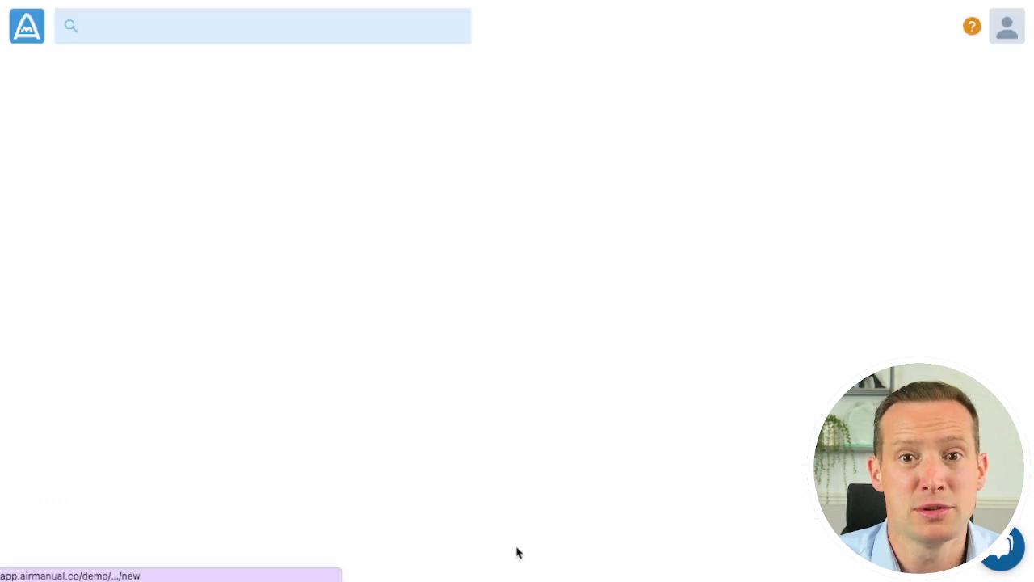
# Expand the "Review the request" step, then mark it and "Add details to our CRM" as done
pyautogui.click(425, 365)
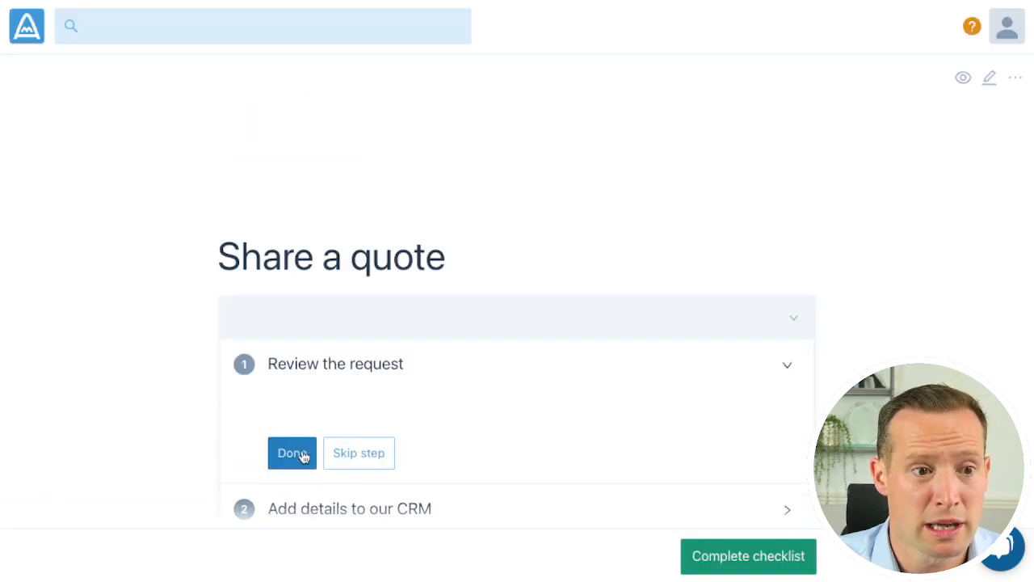
pyautogui.click(301, 454)
pyautogui.scroll(-1, 303, 474)
pyautogui.click(306, 351)
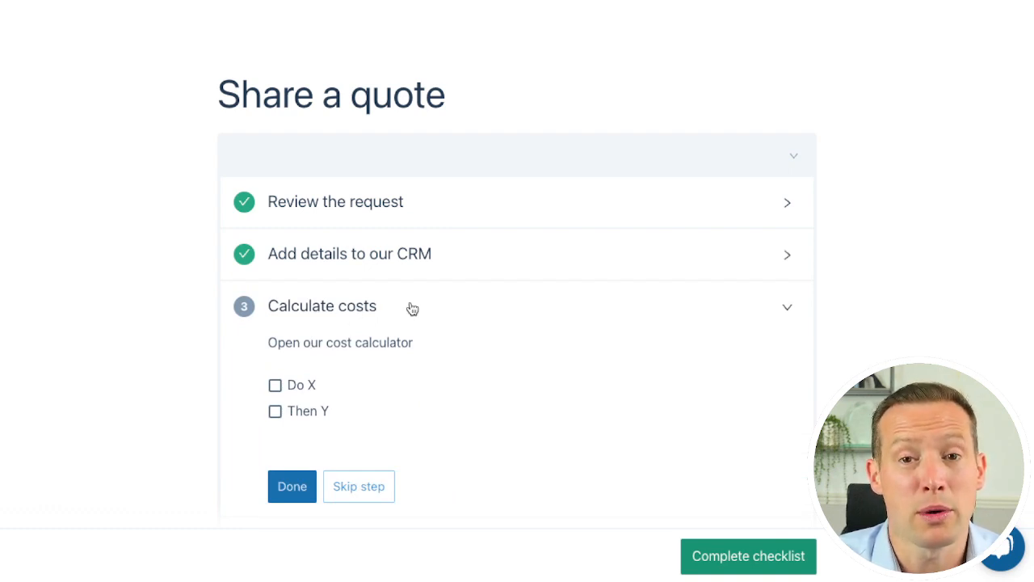
# Reopen the "Share a quote" process for editing and insert a step named "??" directly after "Calculate costs"
pyautogui.scroll(3, 911, 142)
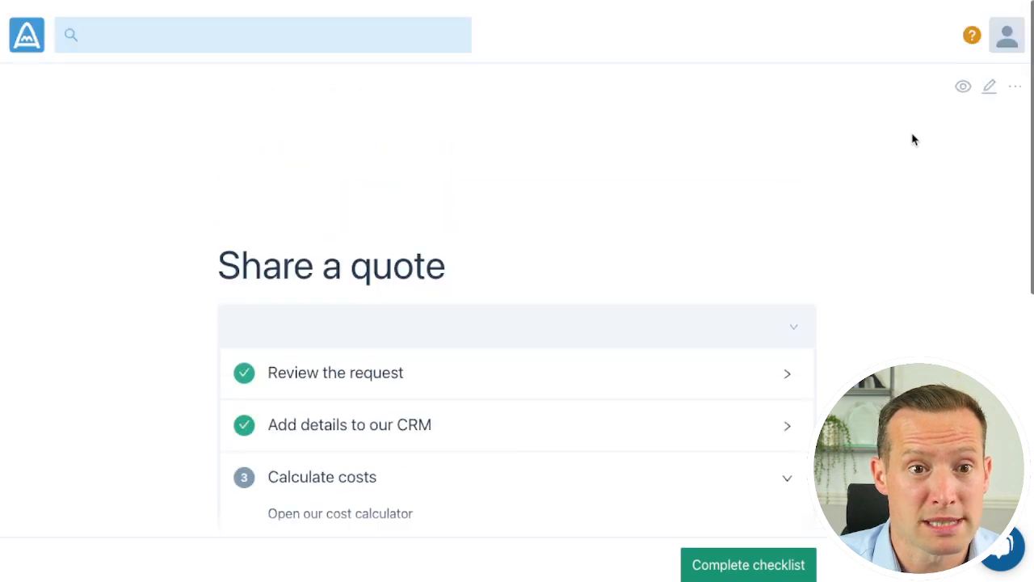
pyautogui.click(992, 85)
pyautogui.scroll(-3, 493, 378)
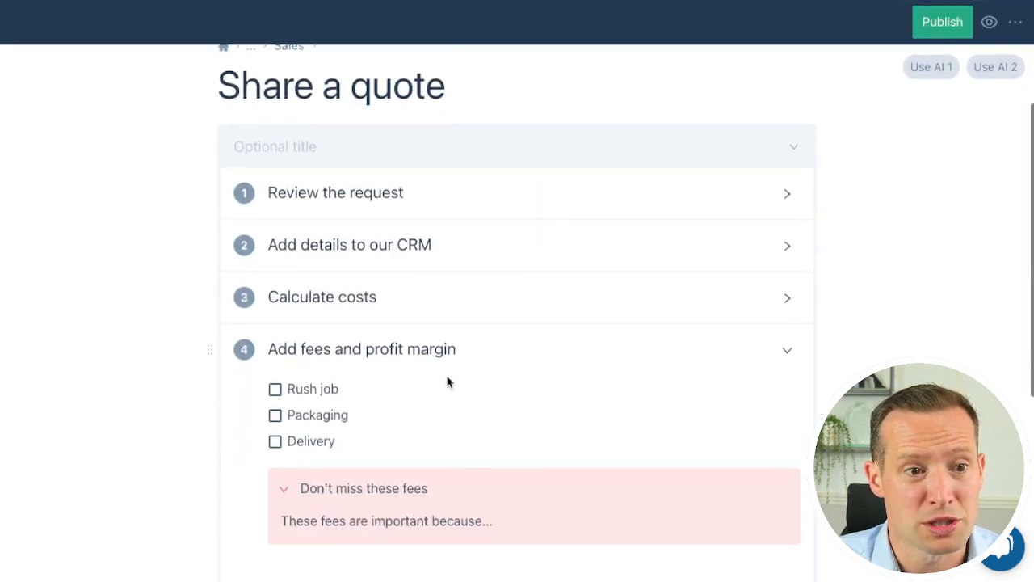
pyautogui.click(433, 296)
pyautogui.press('Return')
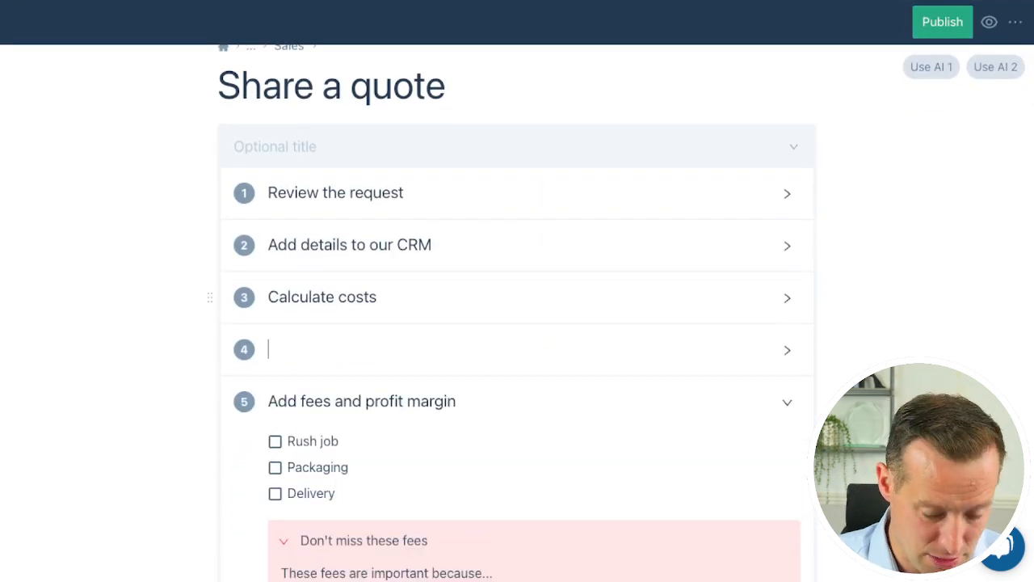
pyautogui.write('??')
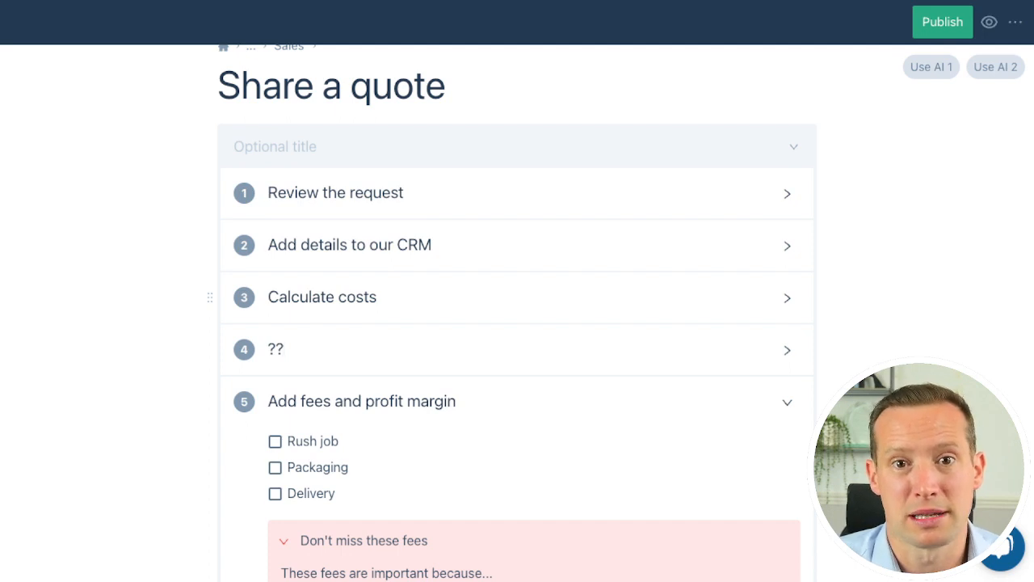
# Publish the edited "Share a quote" process and start a new checklist from its updated version
pyautogui.click(940, 32)
pyautogui.click(690, 241)
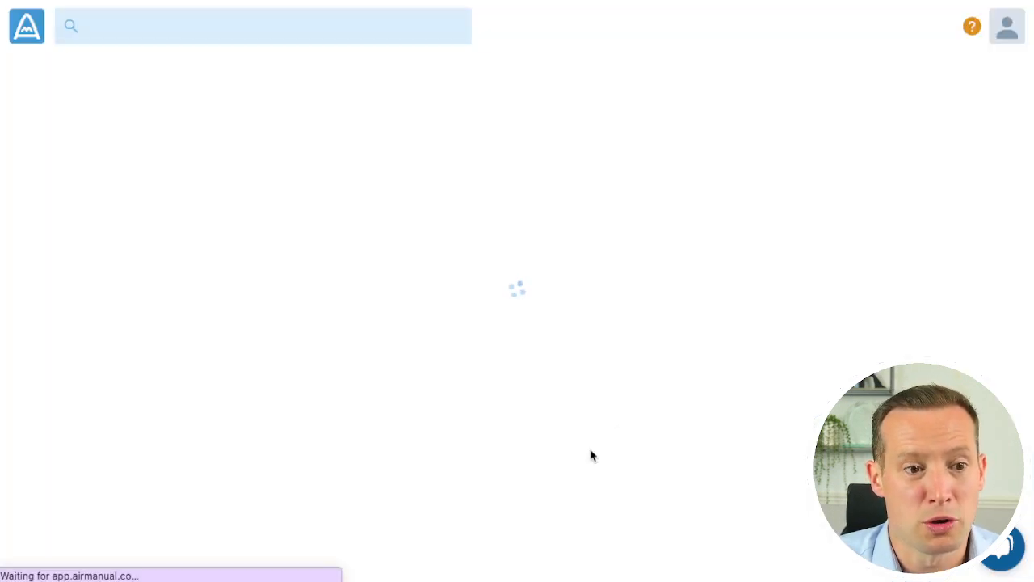
pyautogui.scroll(-3, 565, 501)
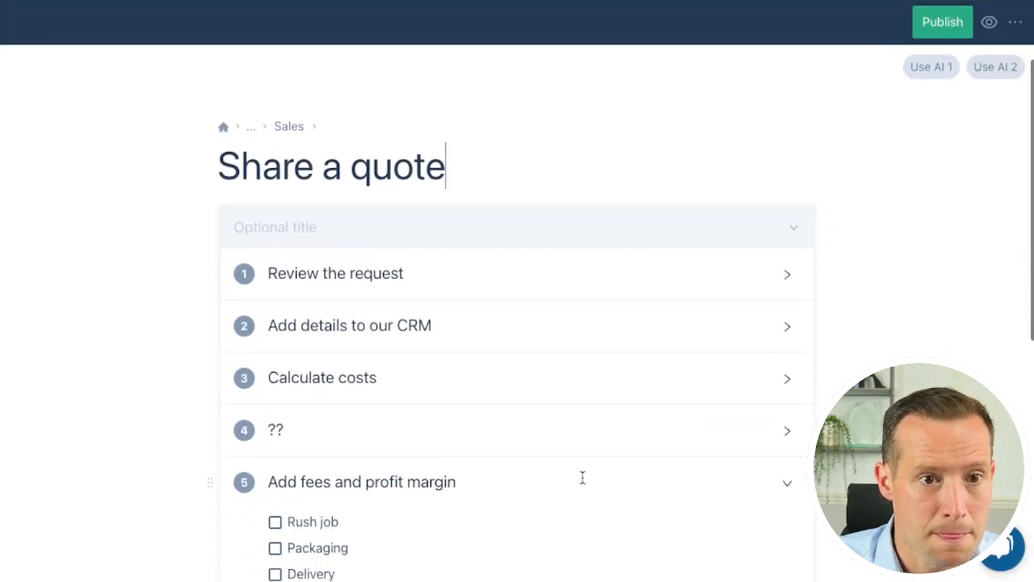
pyautogui.click(989, 22)
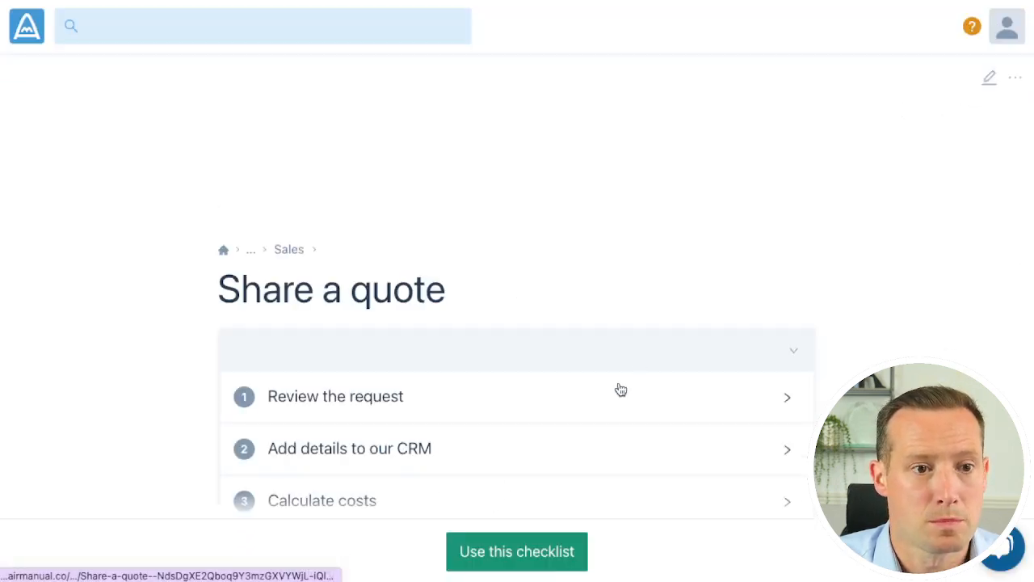
pyautogui.click(522, 542)
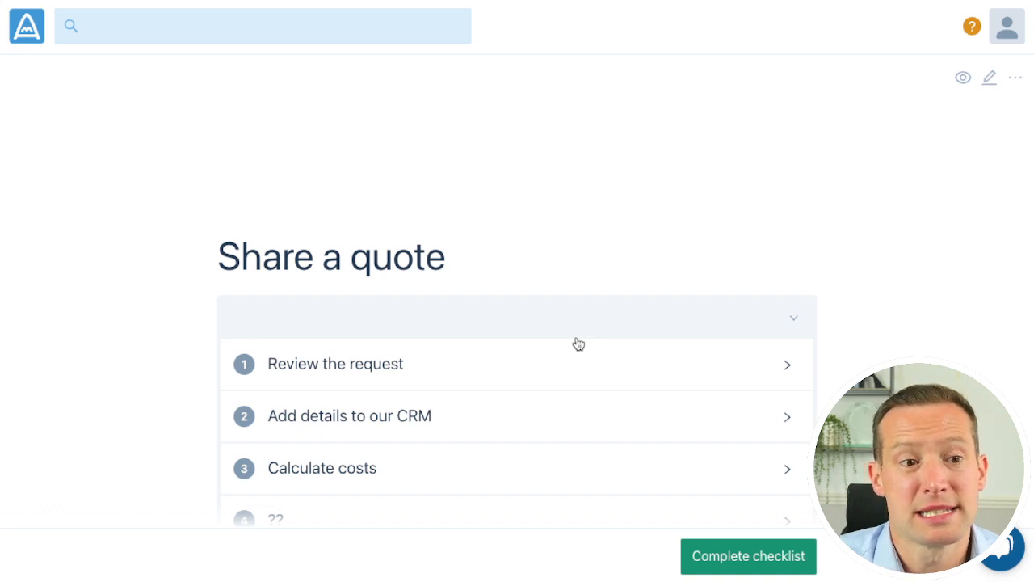
# Mark "Review the request" and "Add details to our CRM" as done in the new checklist
pyautogui.click(447, 349)
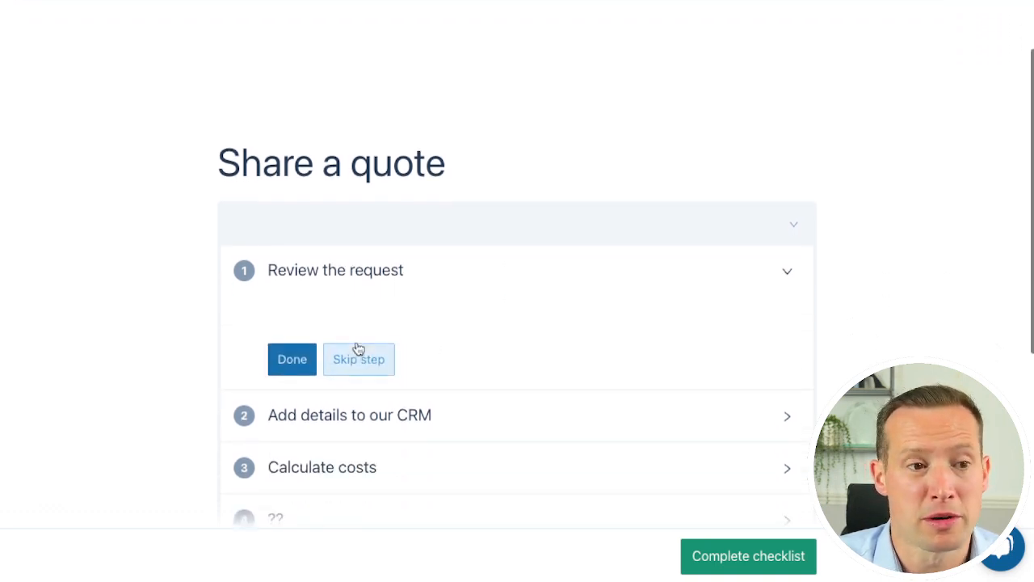
pyautogui.click(291, 359)
pyautogui.click(293, 412)
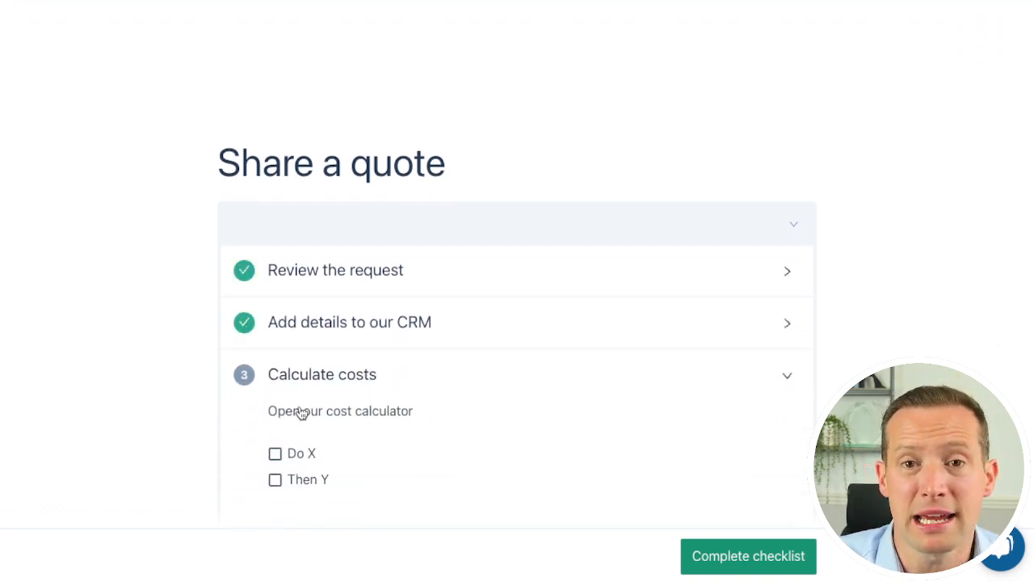